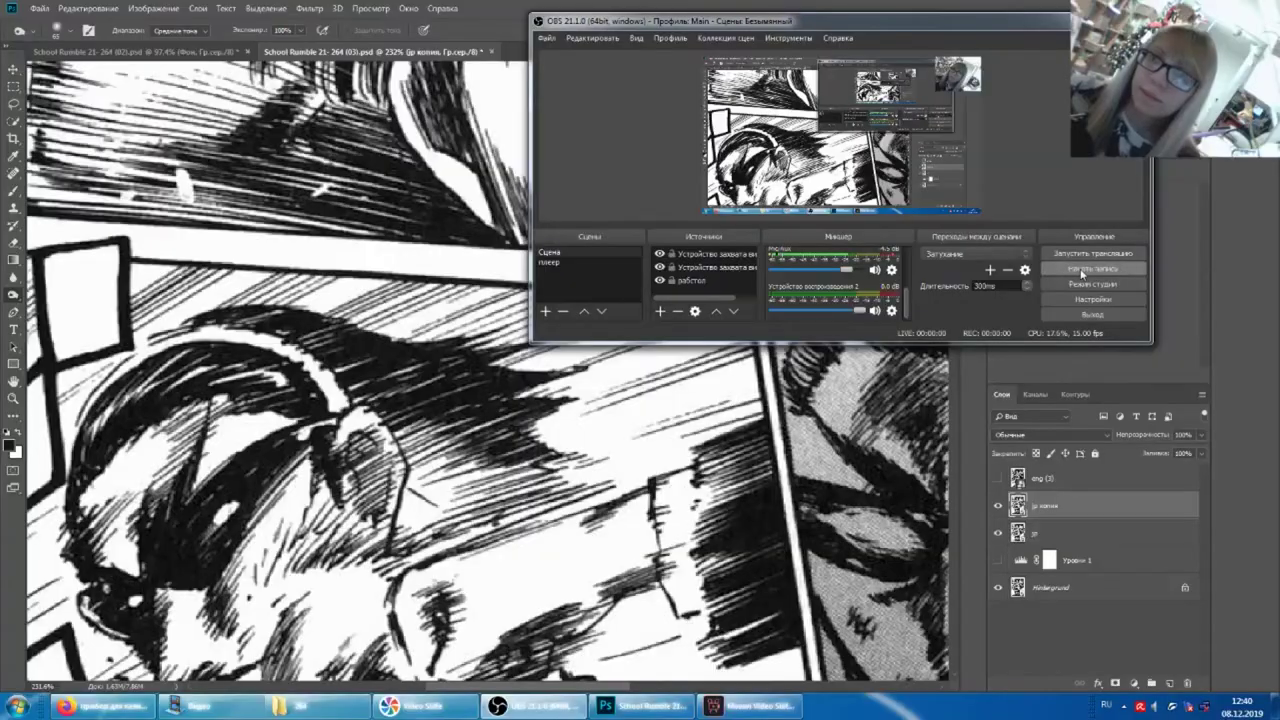
- Start the OBS screen recording with the manga page PSD open in Photoshop
click(1081, 272)
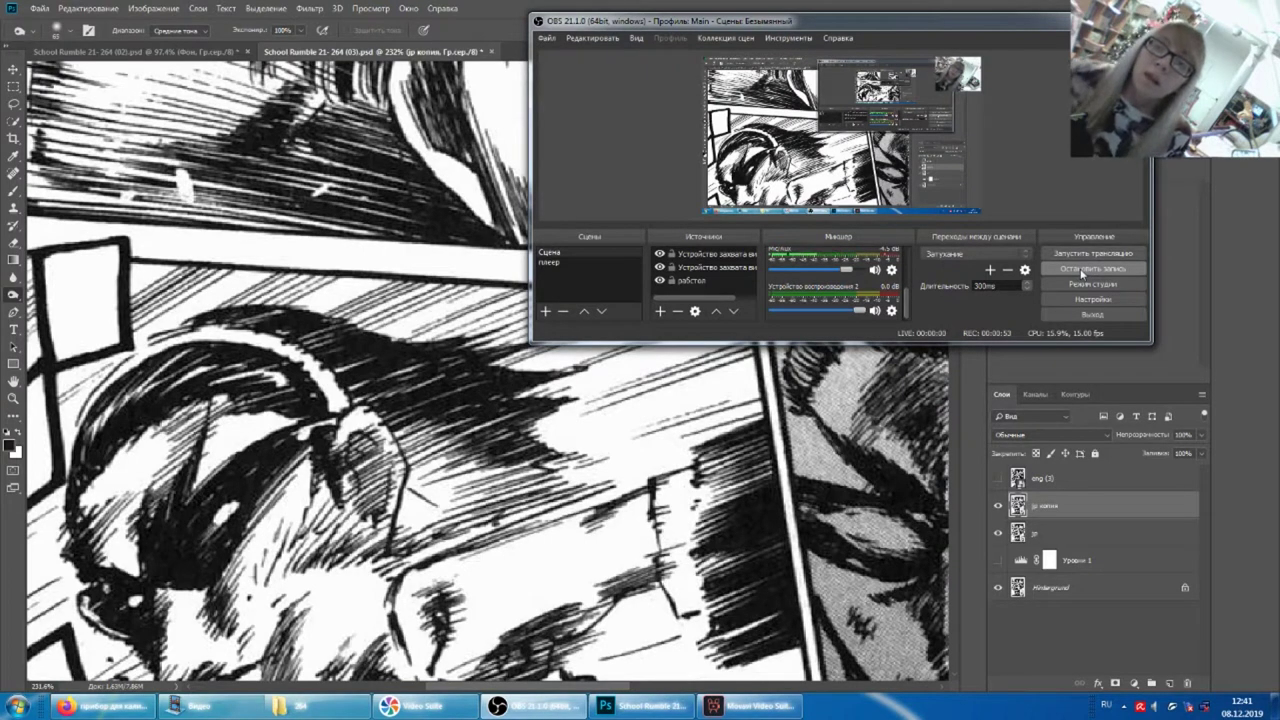
- Bring the Photoshop window in front of OBS Studio and open the Select menu
click(971, 411)
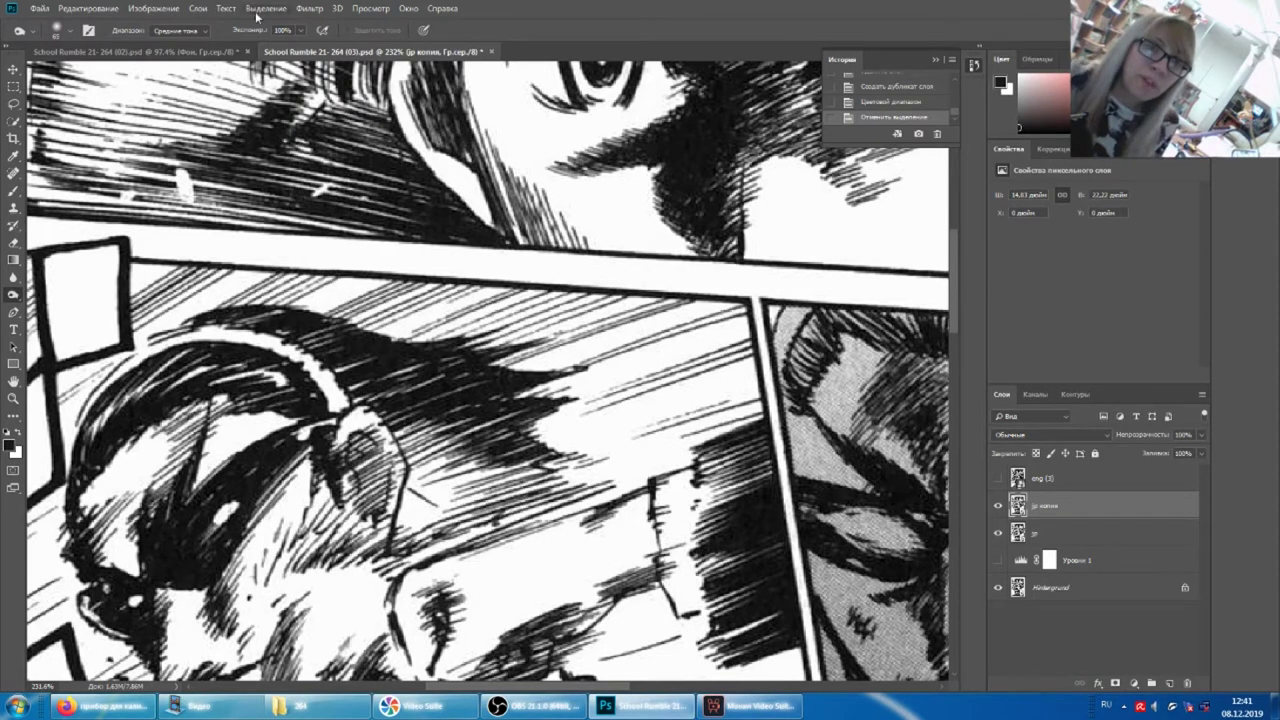
click(265, 9)
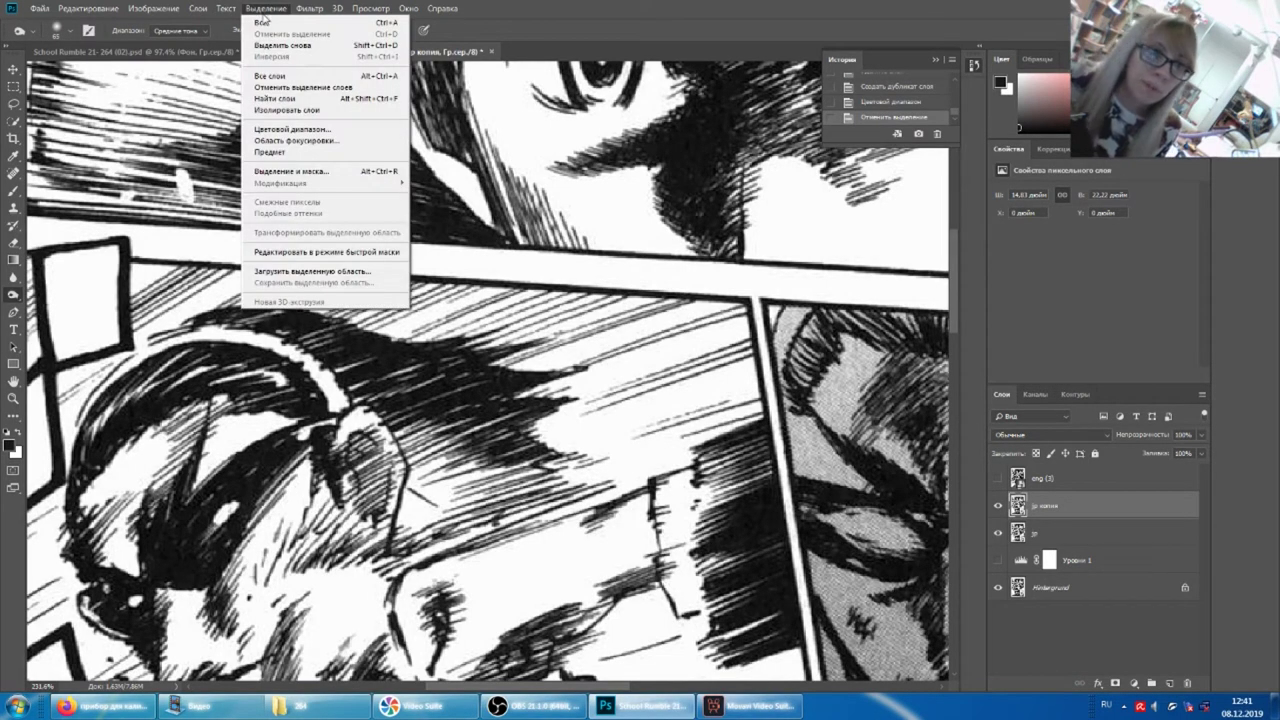
- Select the page's blacks with Color Range, using sampled colors at fuzziness 32
click(290, 171)
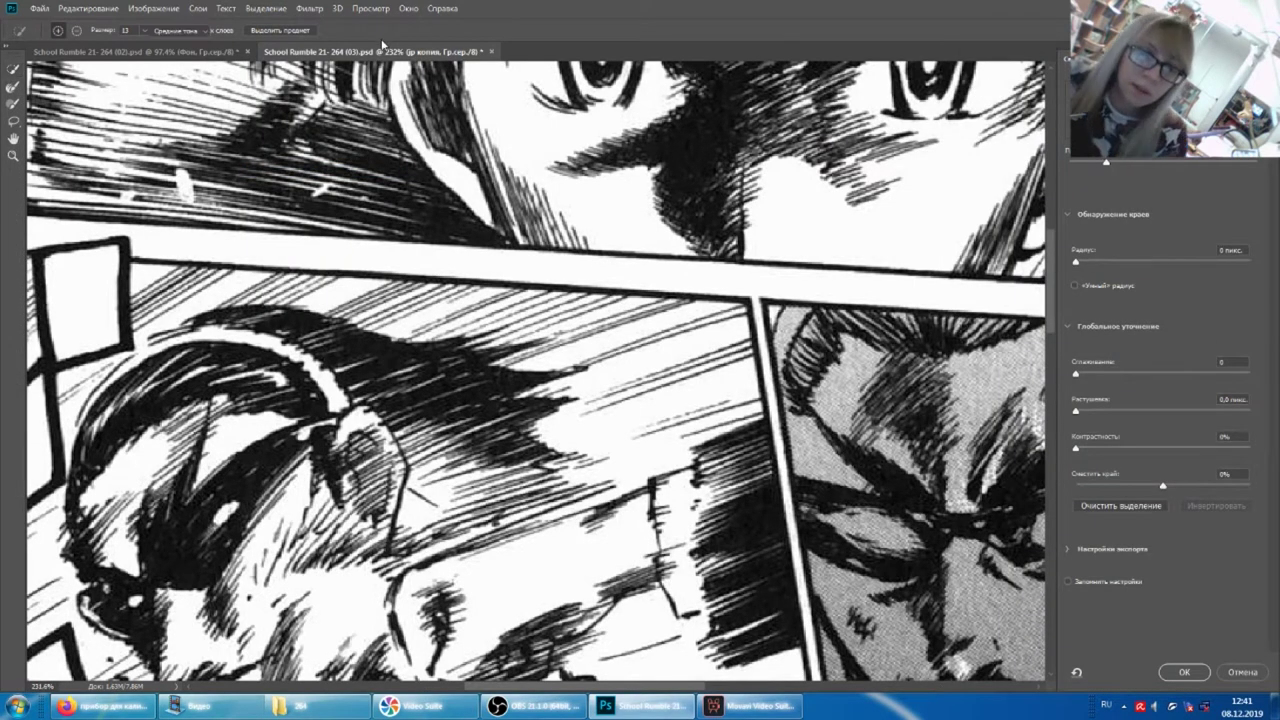
key(Escape)
click(309, 8)
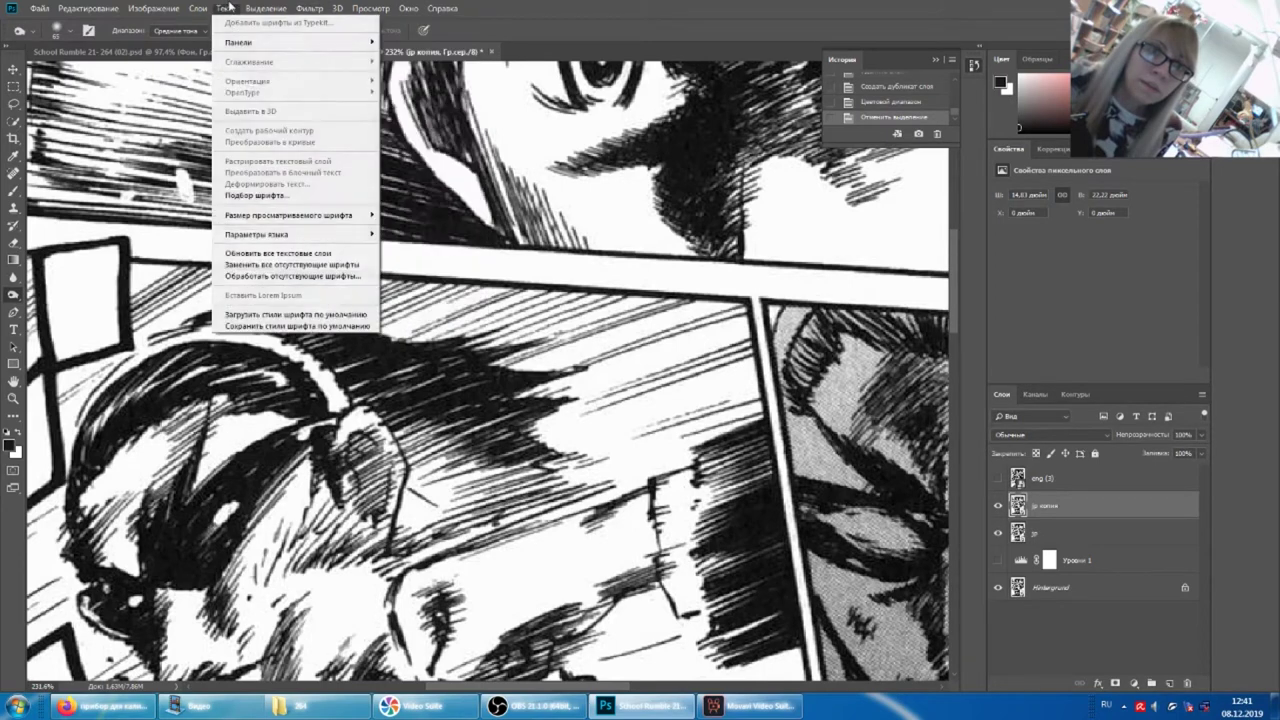
click(290, 130)
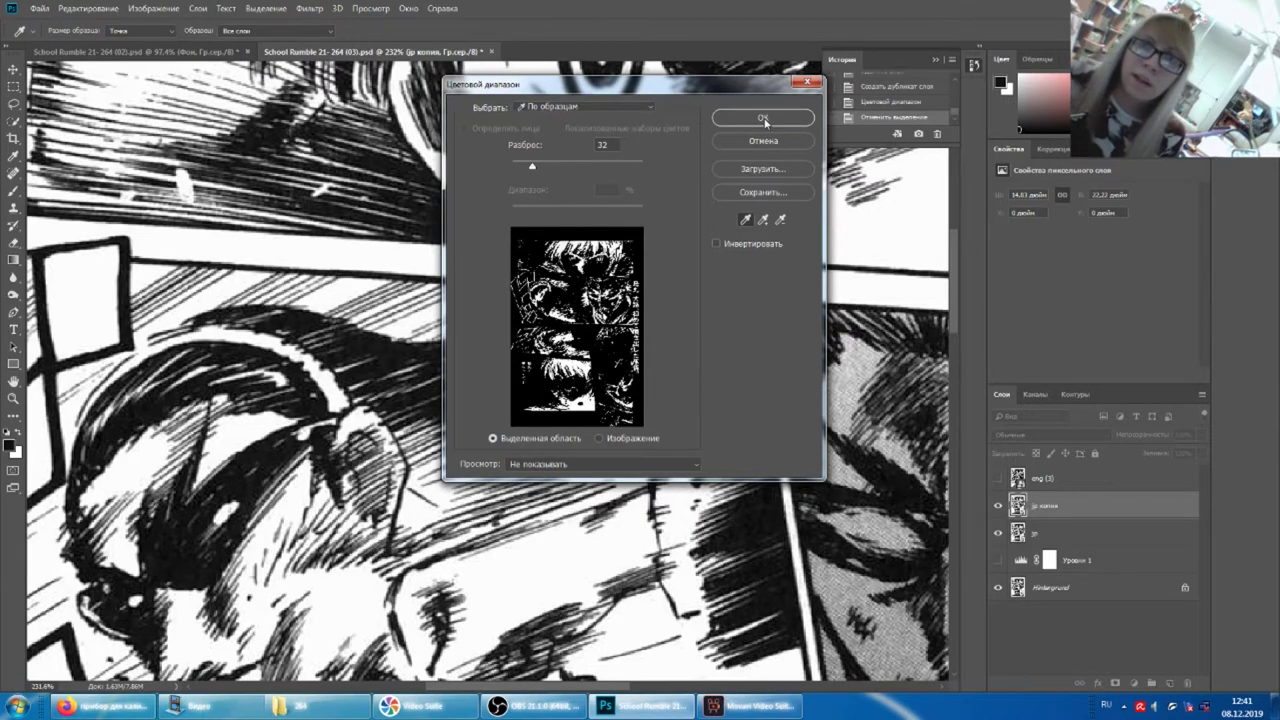
click(762, 117)
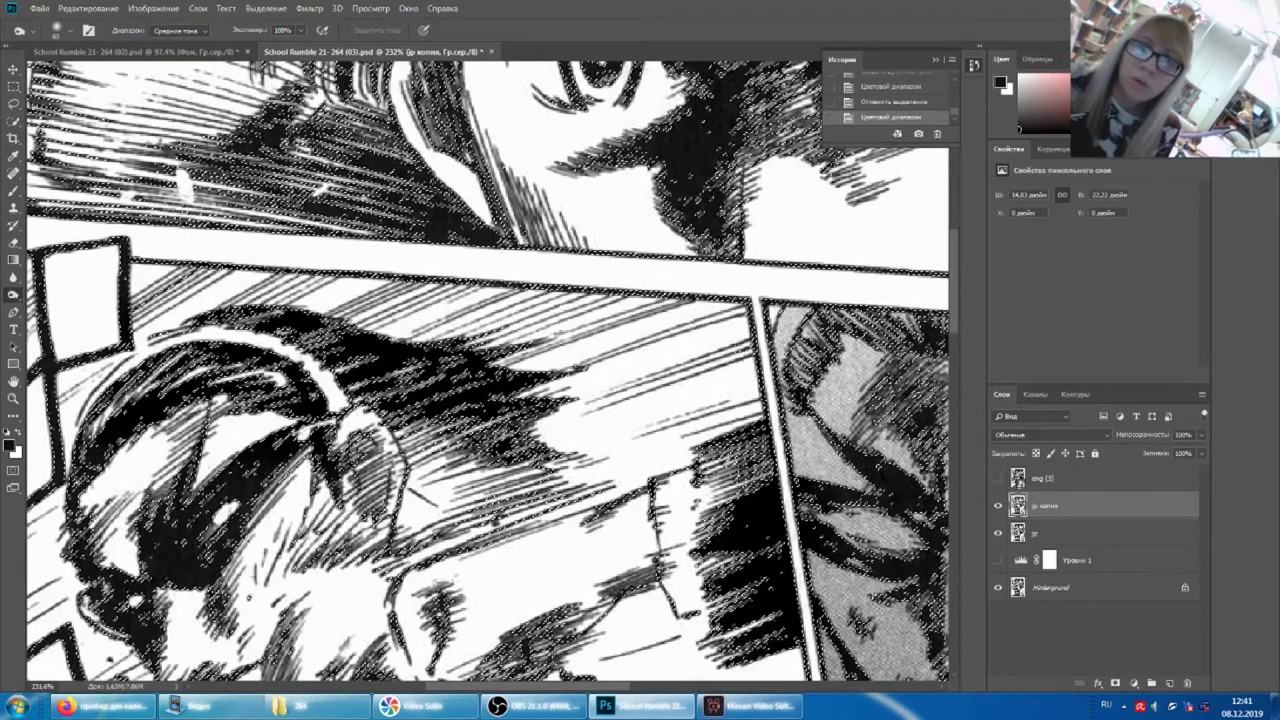
- Zoom in on the burned dark lines and clear the selection with Ctrl+D
scroll(609, 318, up, 5)
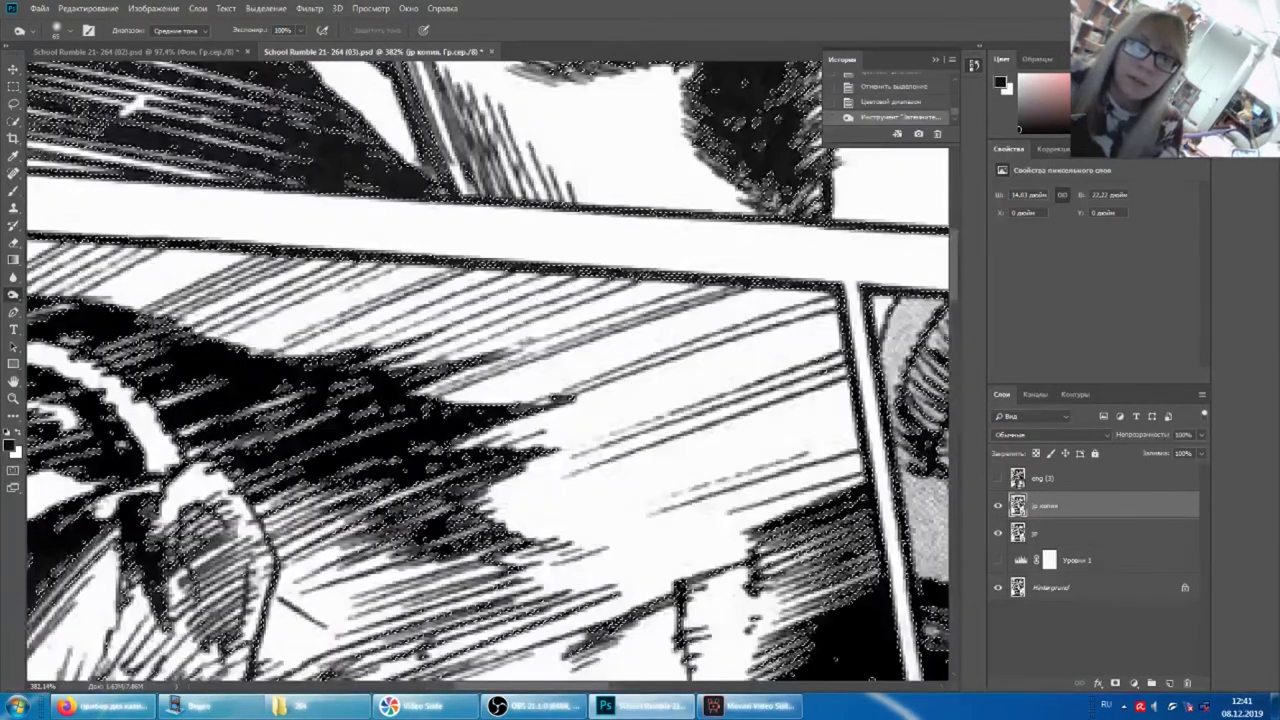
scroll(490, 370, up, 1)
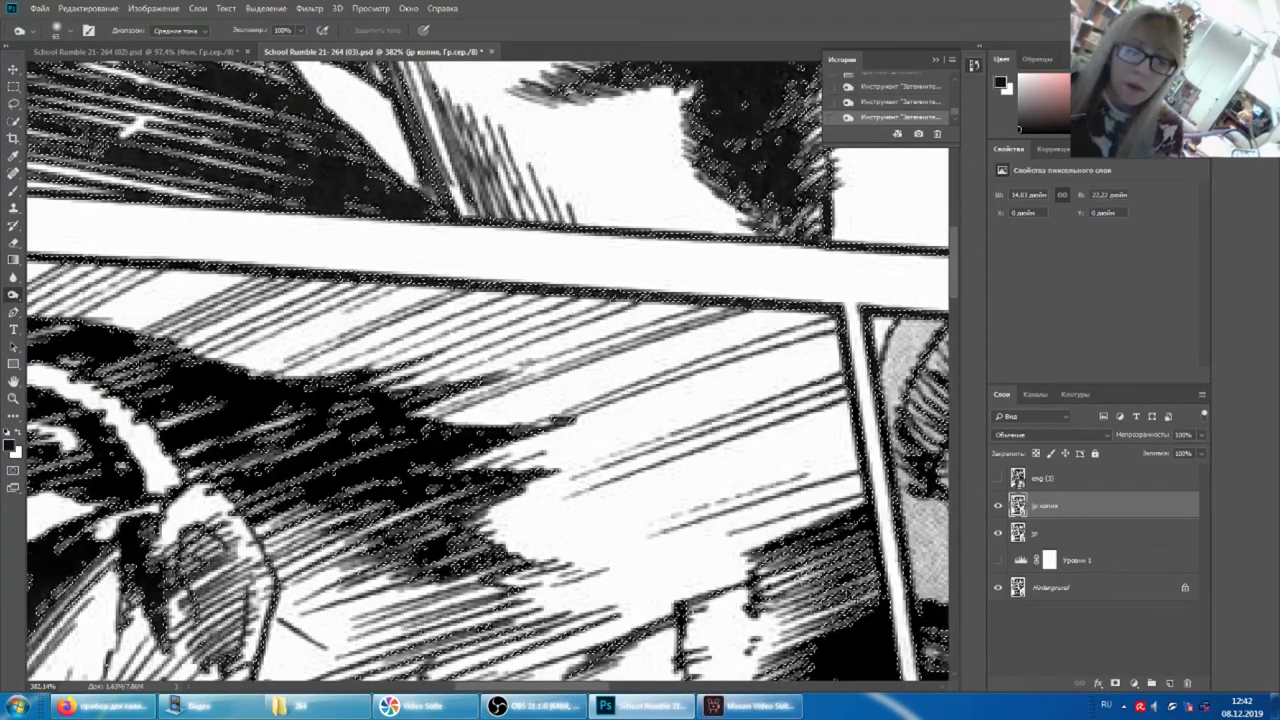
key(ctrl+d)
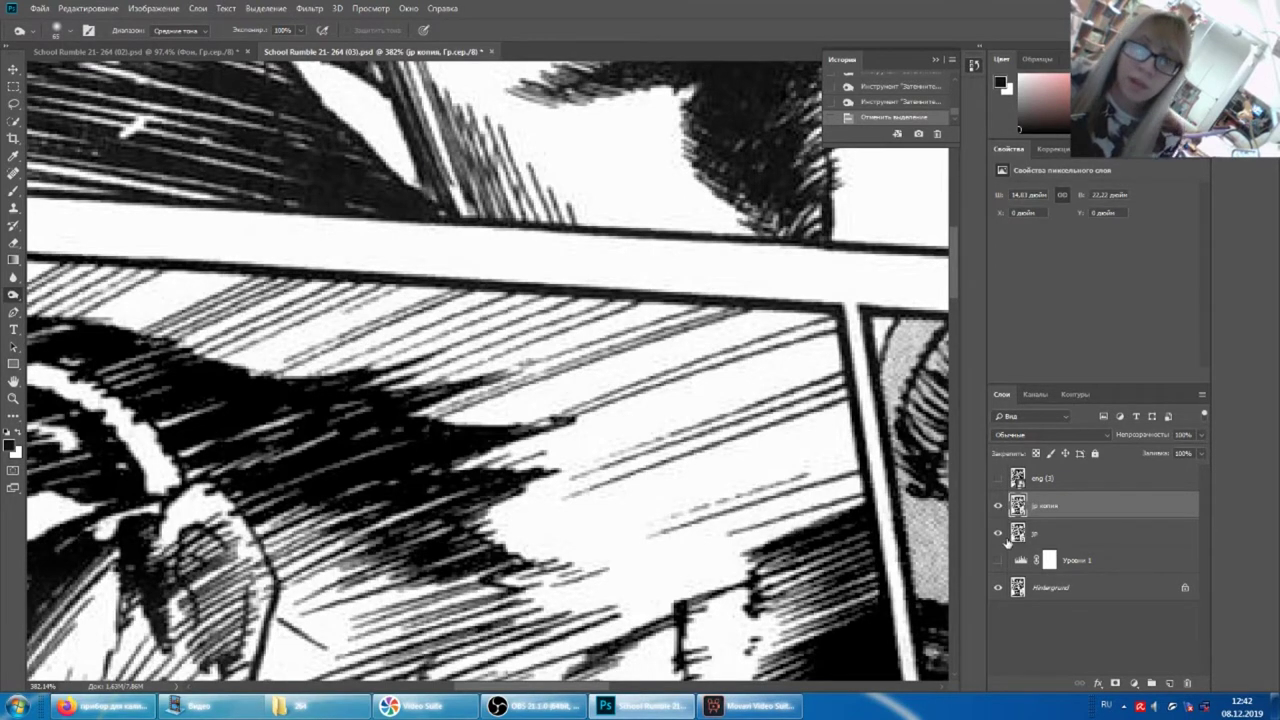
- Toggle the jp копия layer's visibility for a before-and-after check, leaving it hidden
click(998, 507)
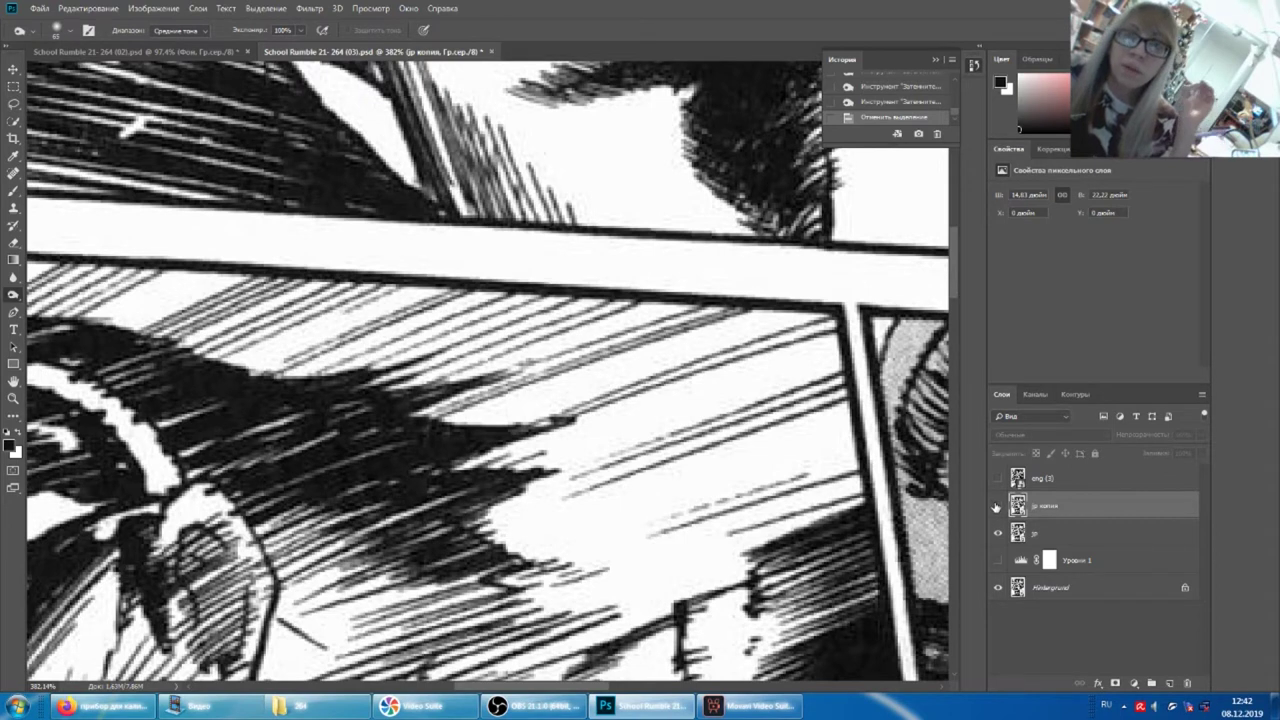
click(997, 506)
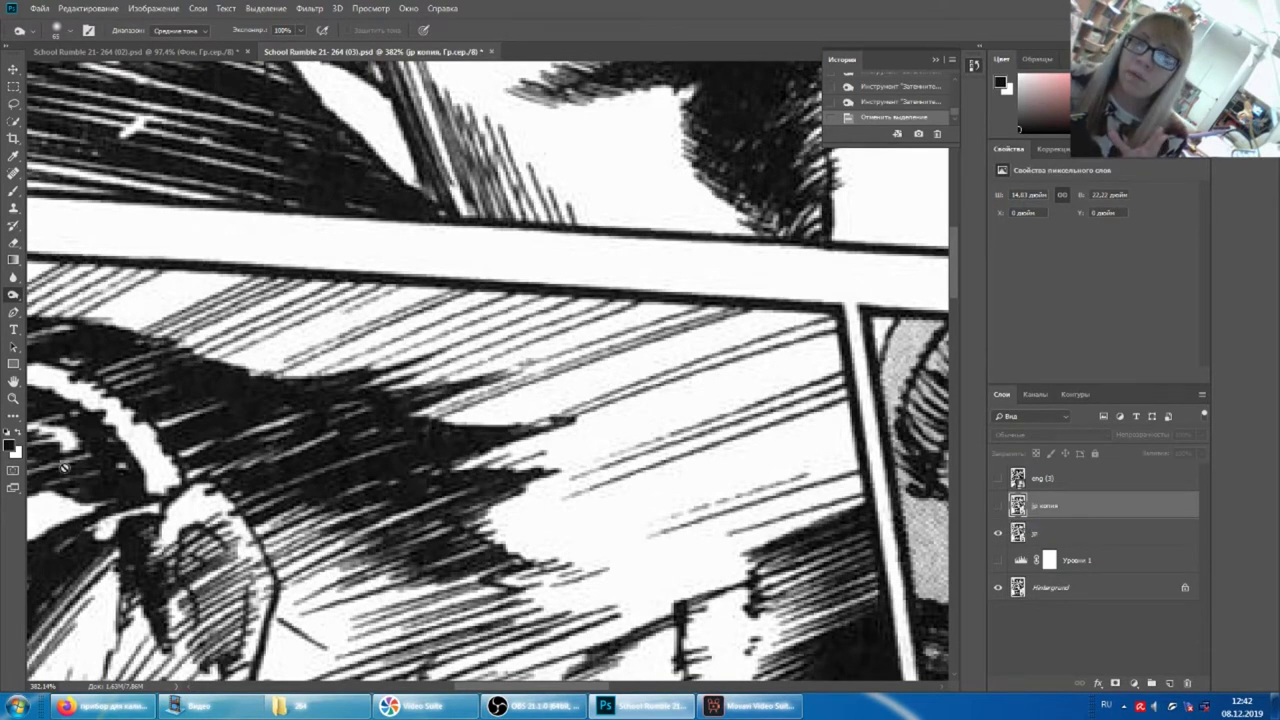
click(998, 506)
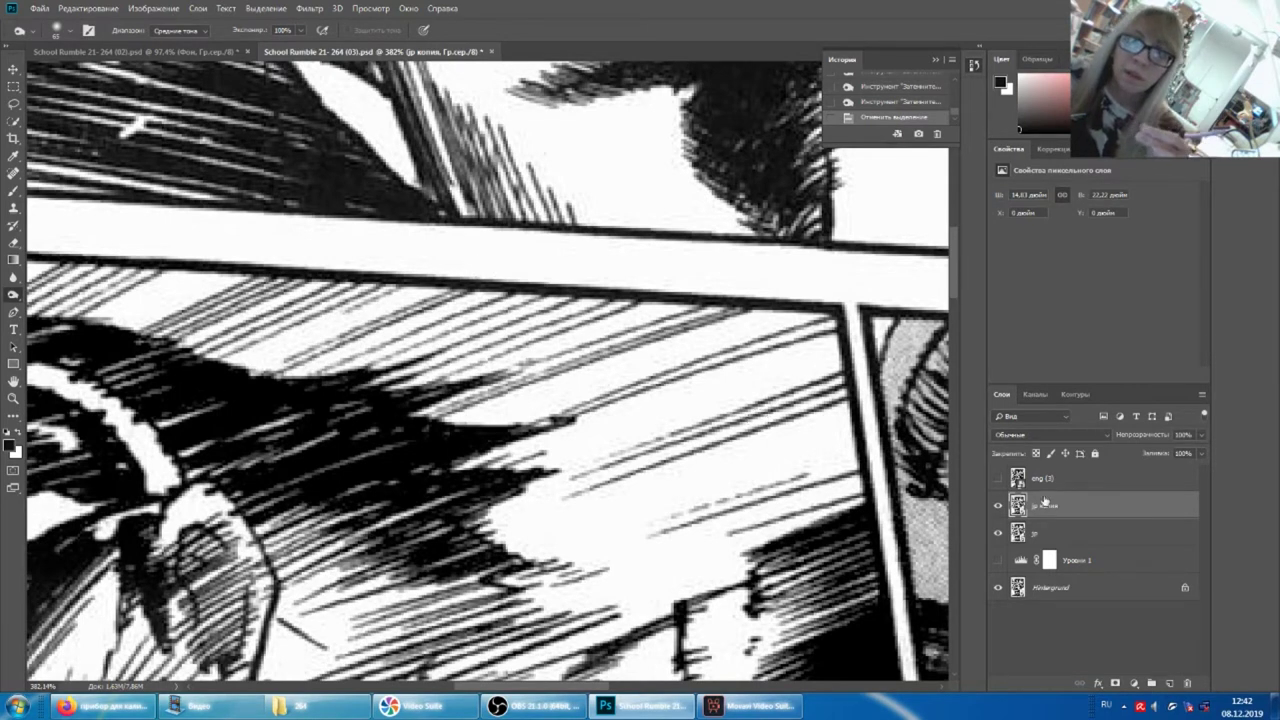
click(997, 508)
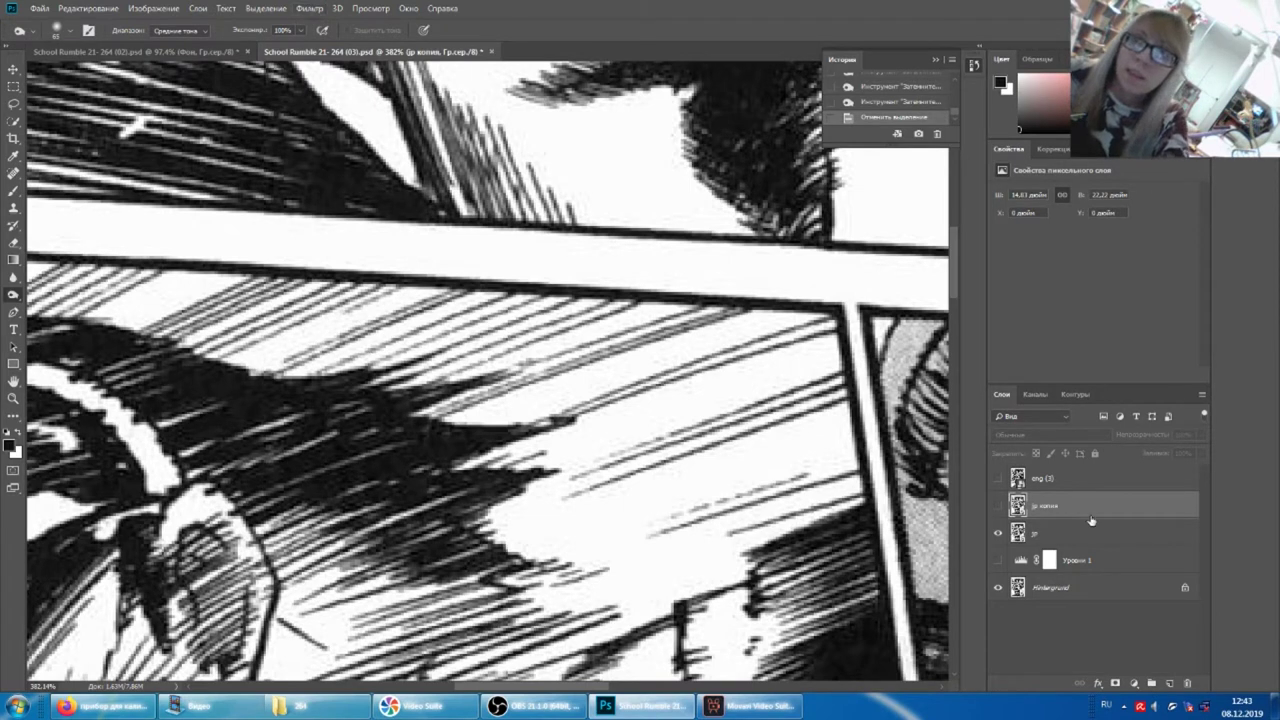
- Duplicate the jp layer as jp копия 2
right_click(1046, 538)
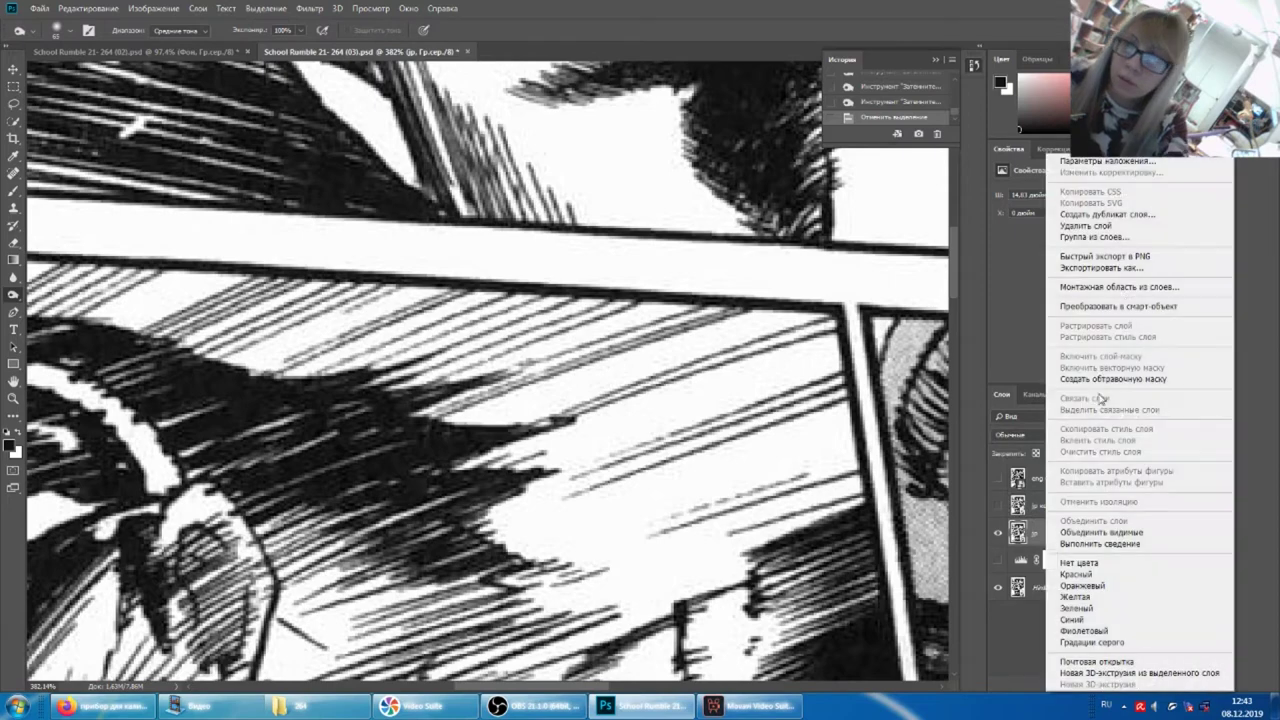
click(1100, 214)
key(Return)
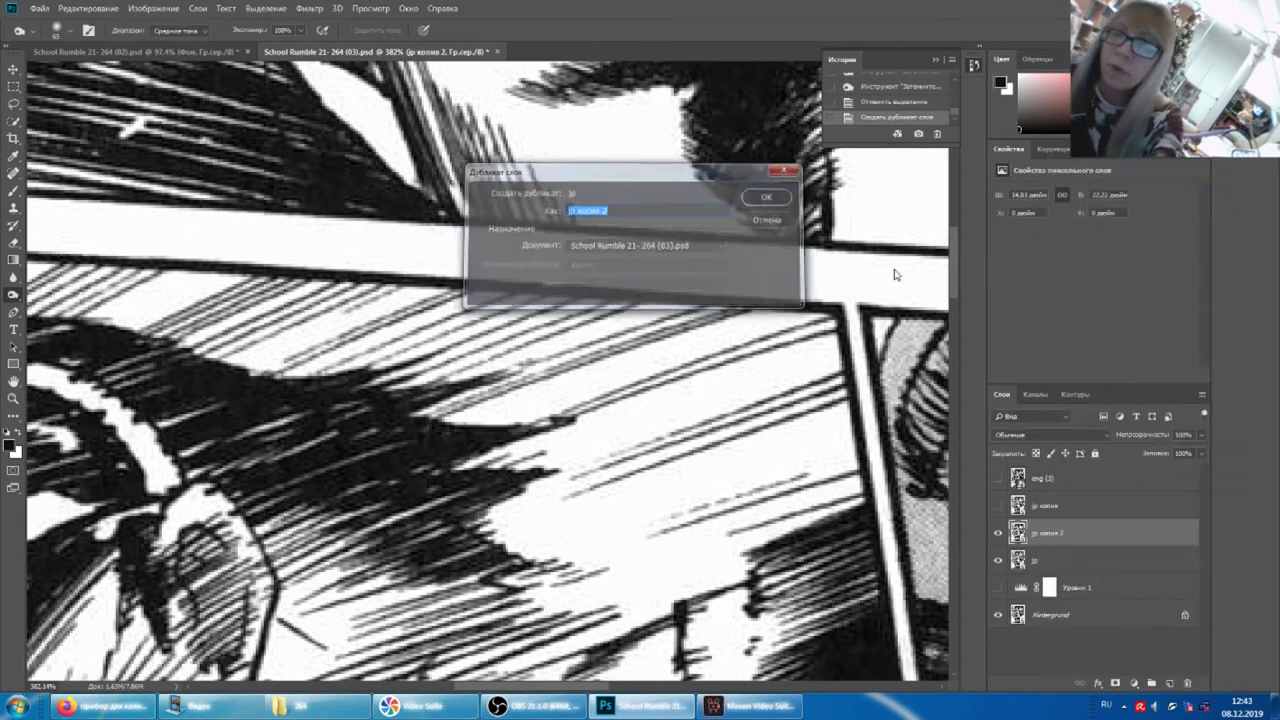
- Open Unsharp Mask for jp копия 2 and adjust the Amount slider
click(309, 8)
mouse_move(340, 228)
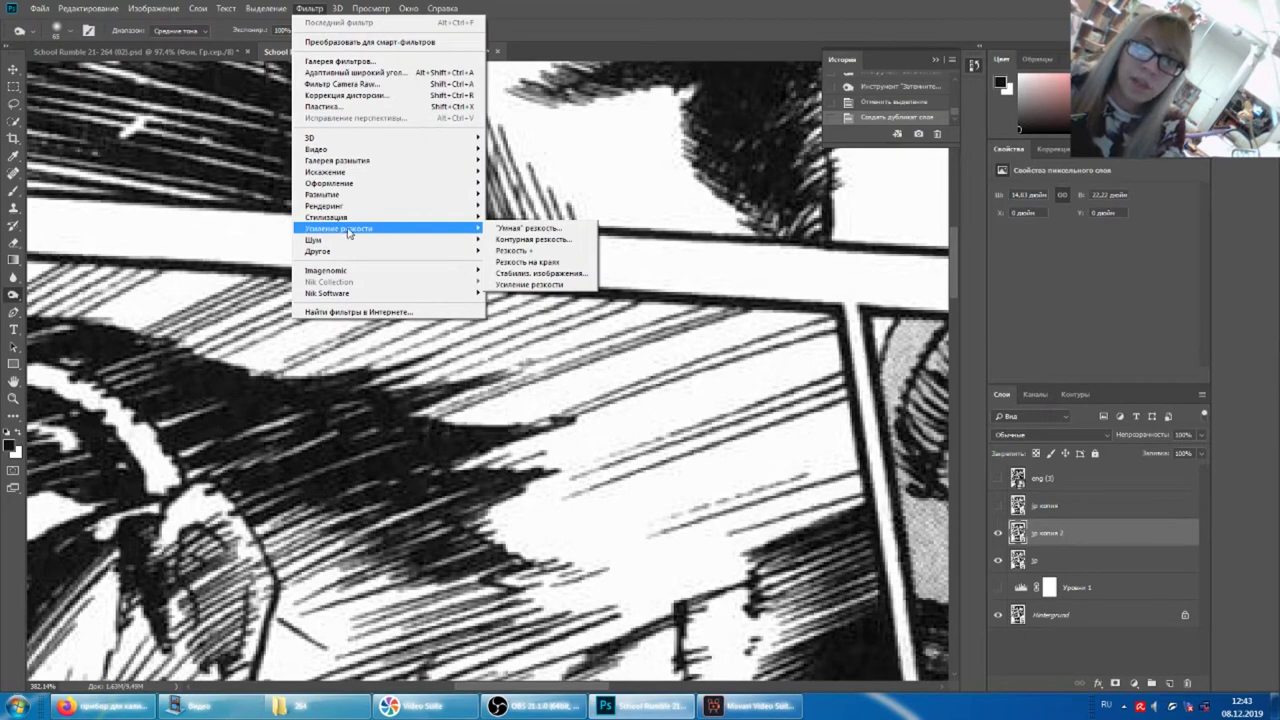
click(513, 241)
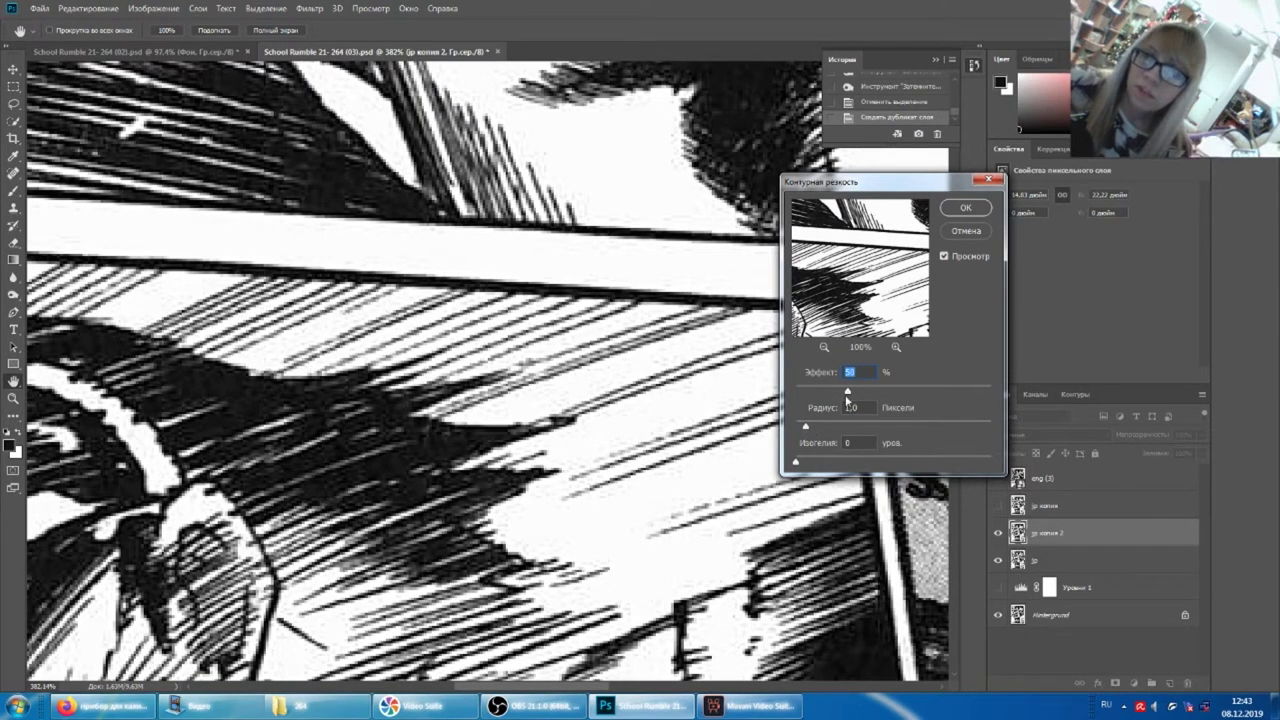
drag(848, 392, 926, 395)
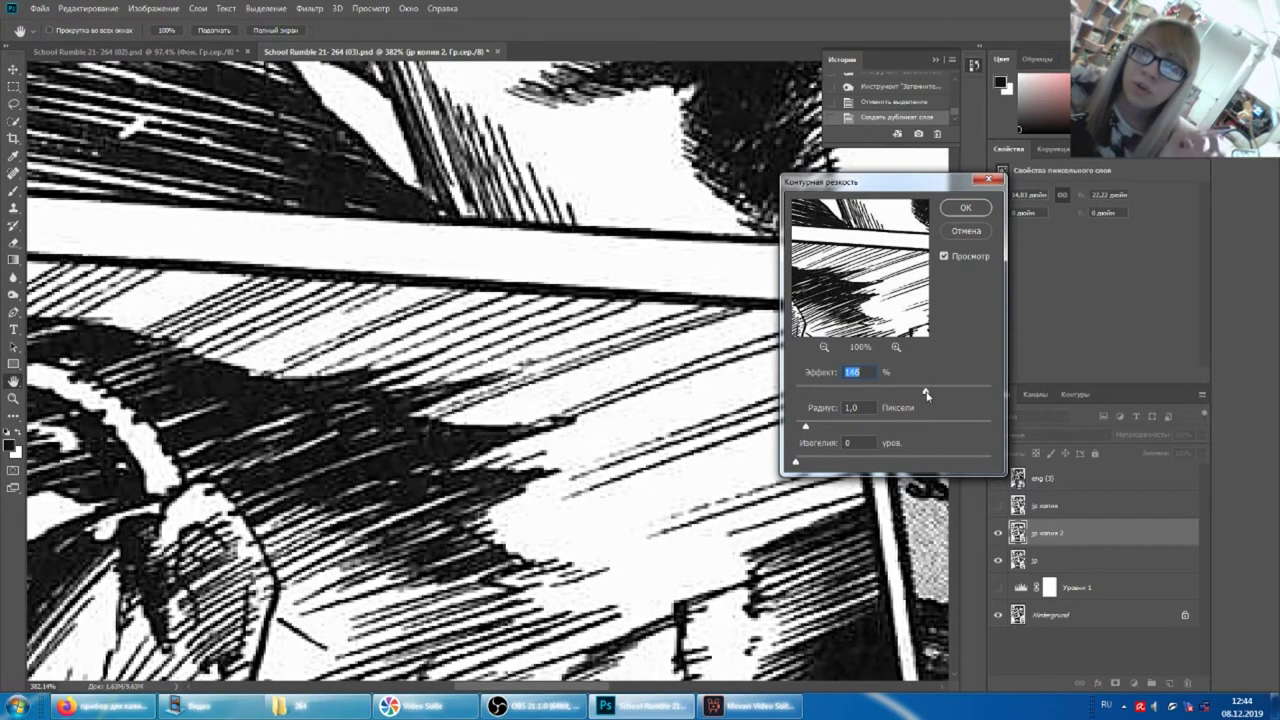
- Try several sharpening amounts, settling Unsharp Mask at about 90%
drag(926, 395, 992, 396)
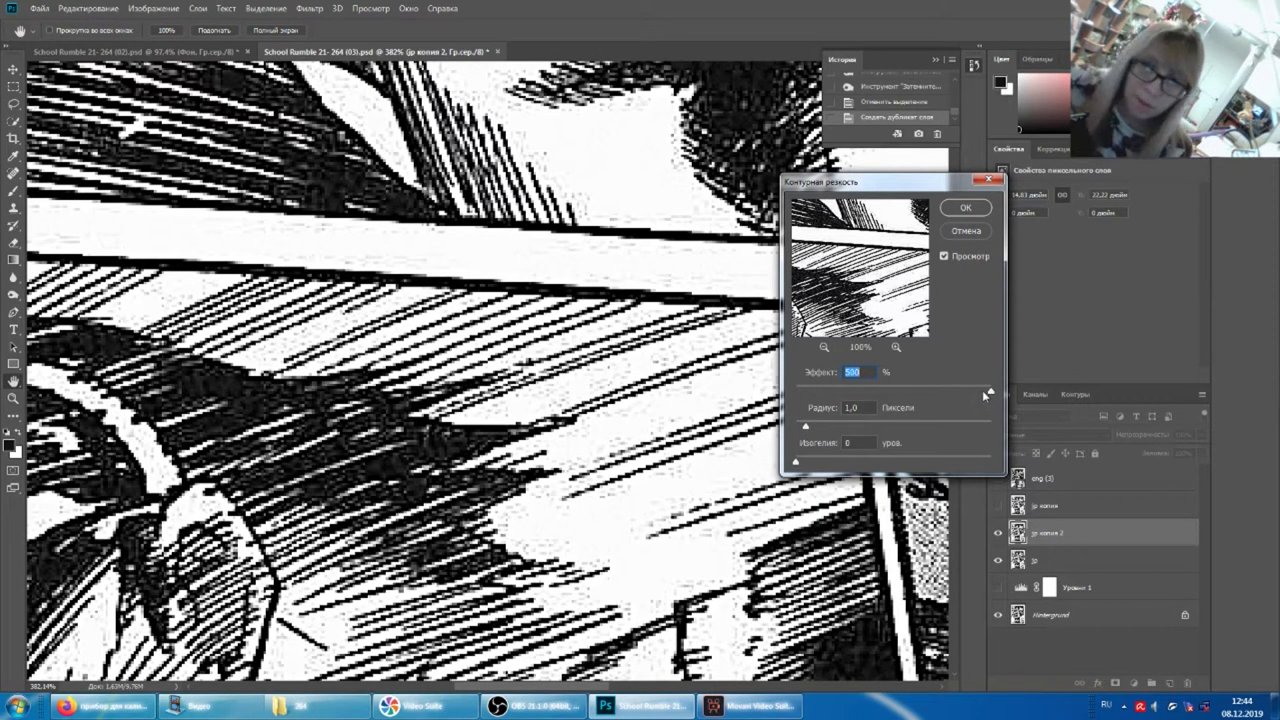
drag(988, 392, 845, 390)
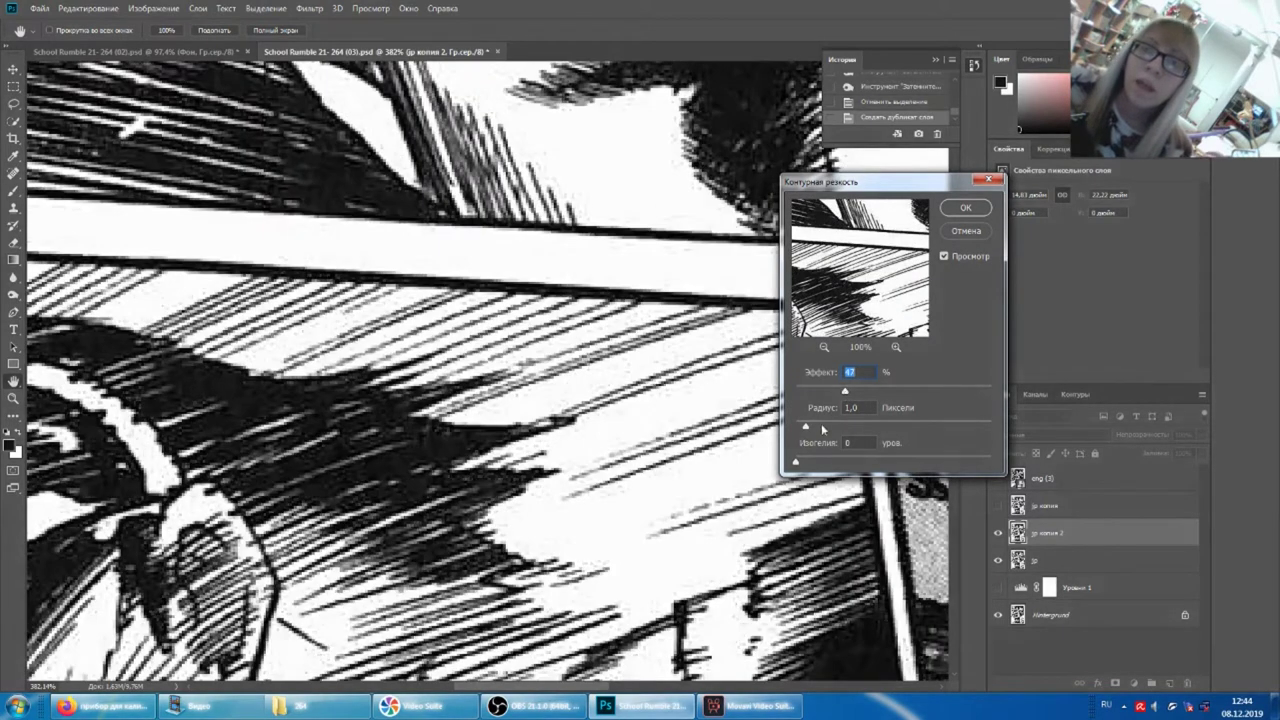
drag(848, 394, 891, 394)
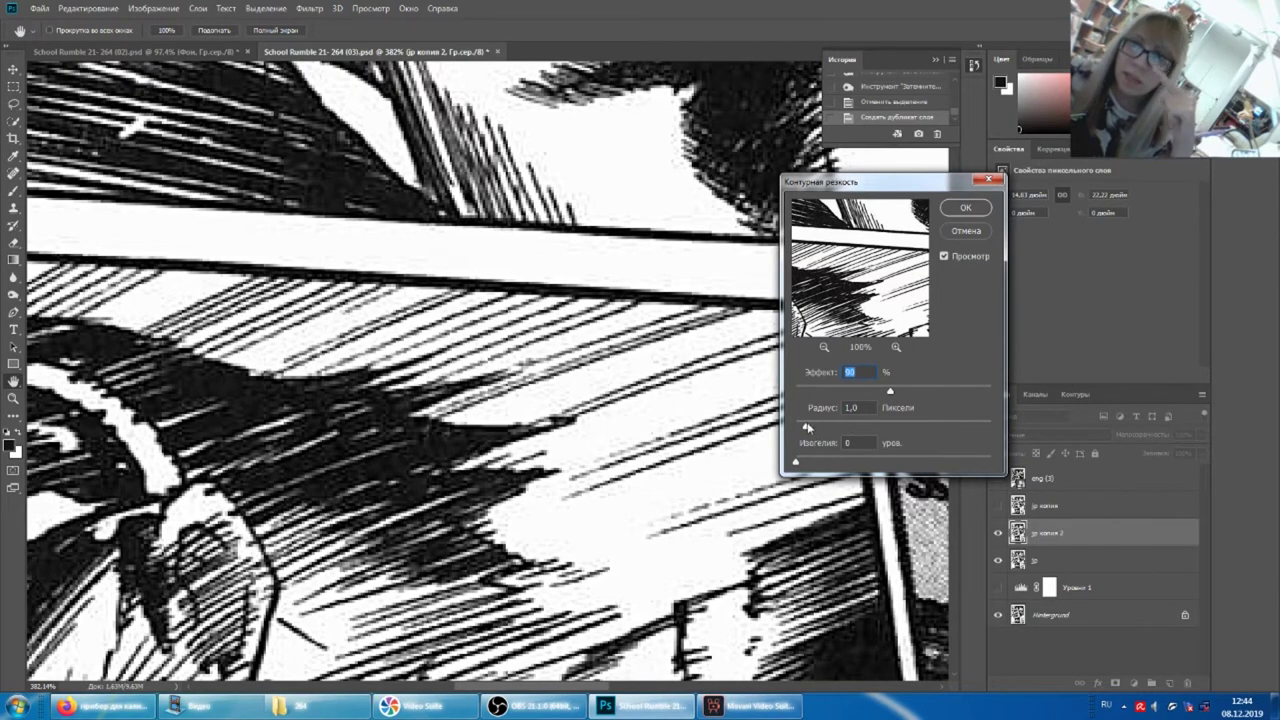
- Experiment with Radius, settle on about 2 pixels, and apply the Unsharp Mask
drag(959, 432, 965, 428)
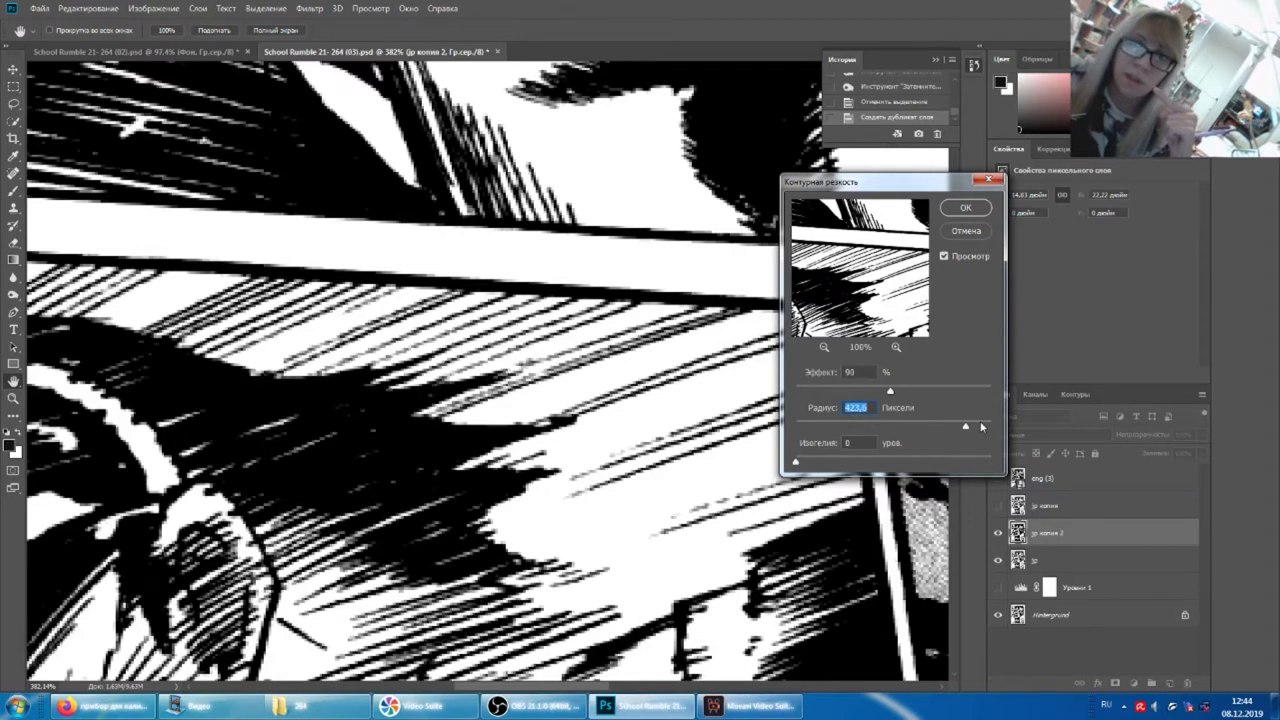
drag(966, 428, 1023, 425)
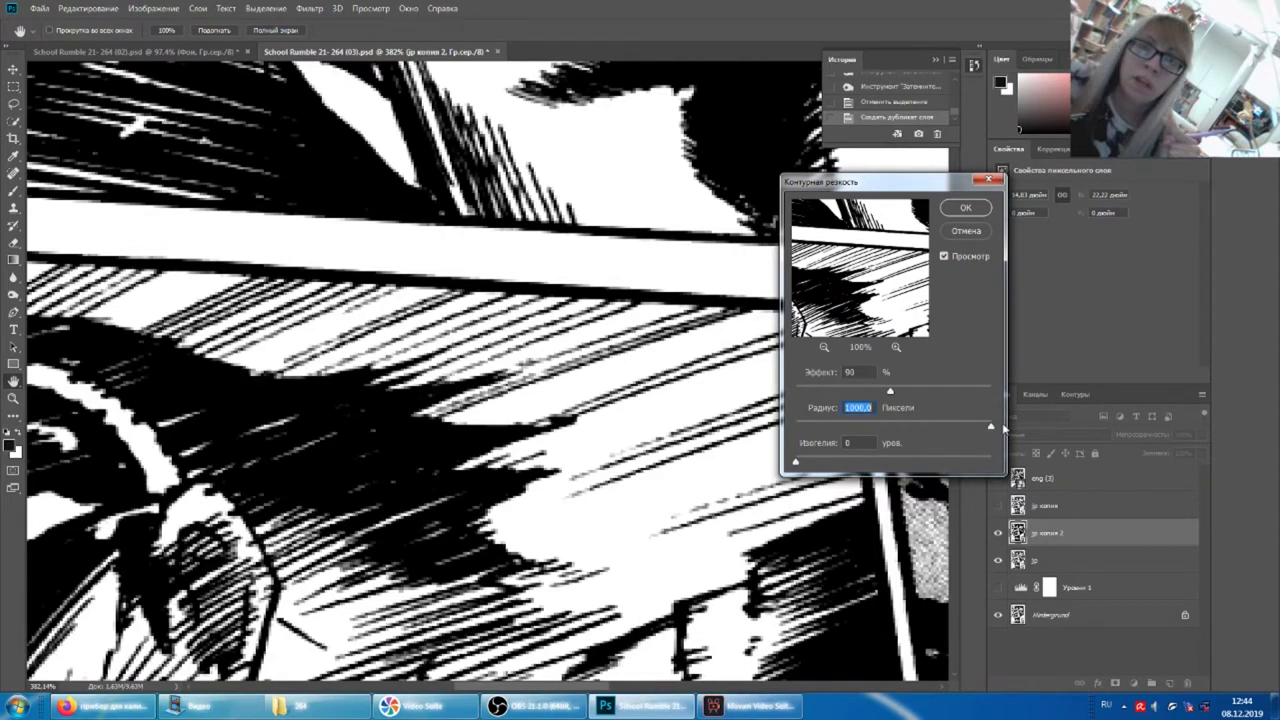
drag(988, 428, 813, 428)
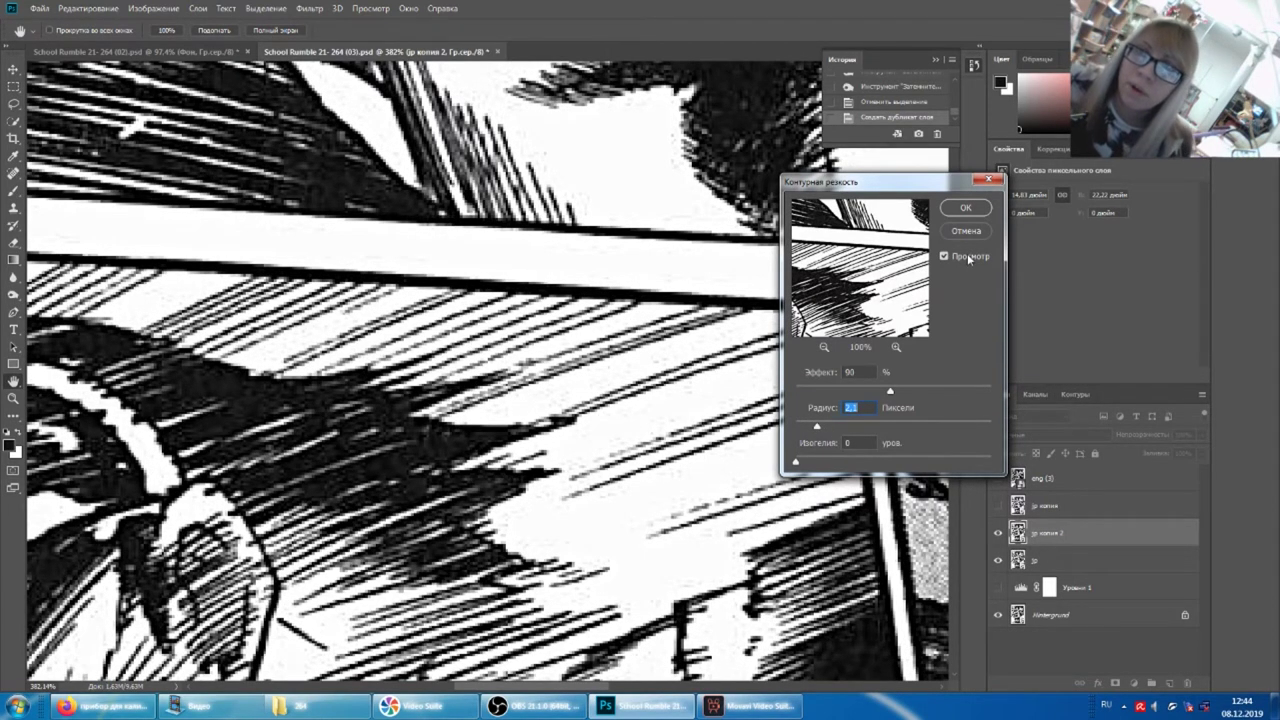
click(965, 207)
scroll(357, 131, up, 3)
- Inspect the sharpened linework up close, zoom out to about 339%, and open the Filter menu
key(o)
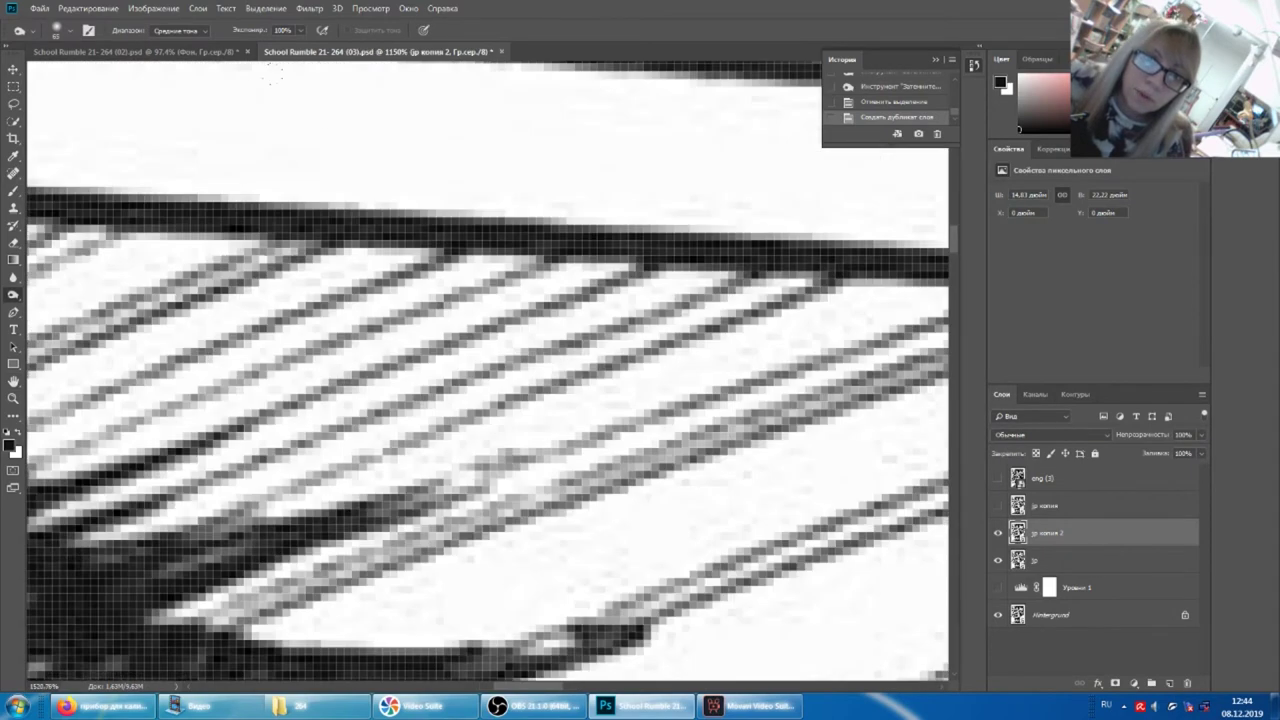
scroll(272, 75, up, 2)
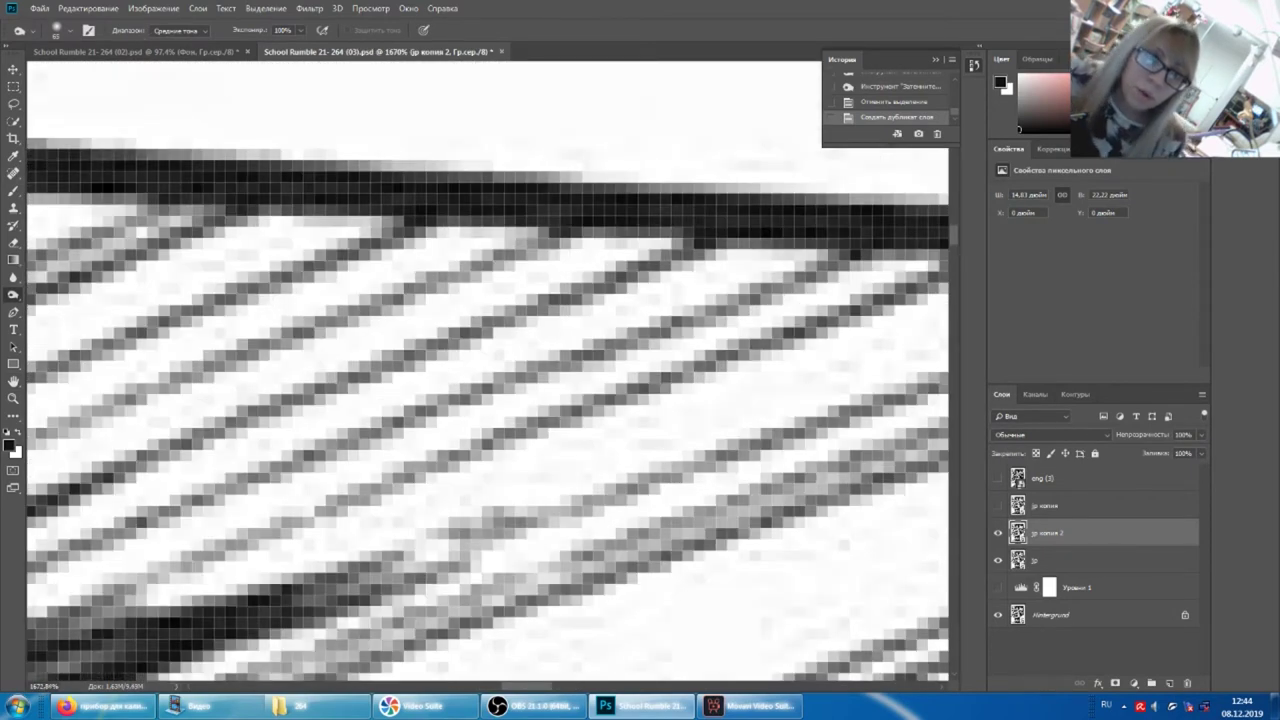
click(13, 347)
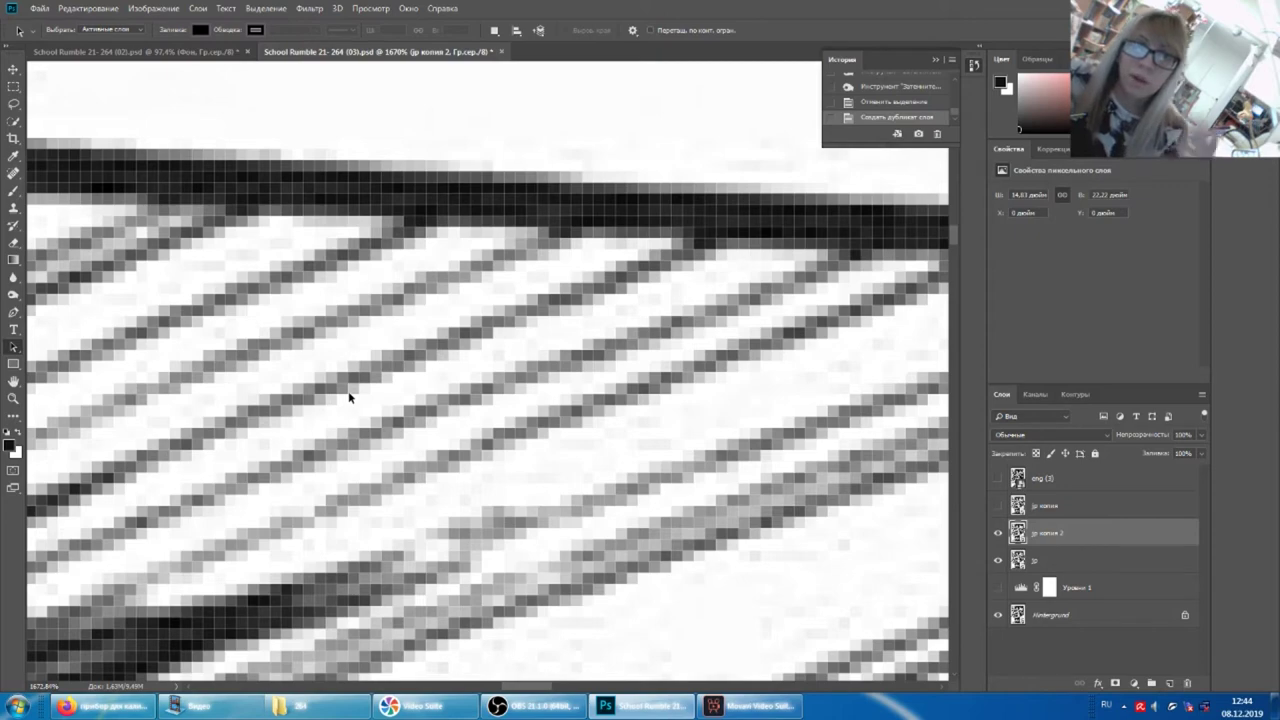
scroll(399, 300, down, 3)
scroll(410, 295, down, 1)
scroll(418, 293, down, 1)
scroll(418, 293, down, 1)
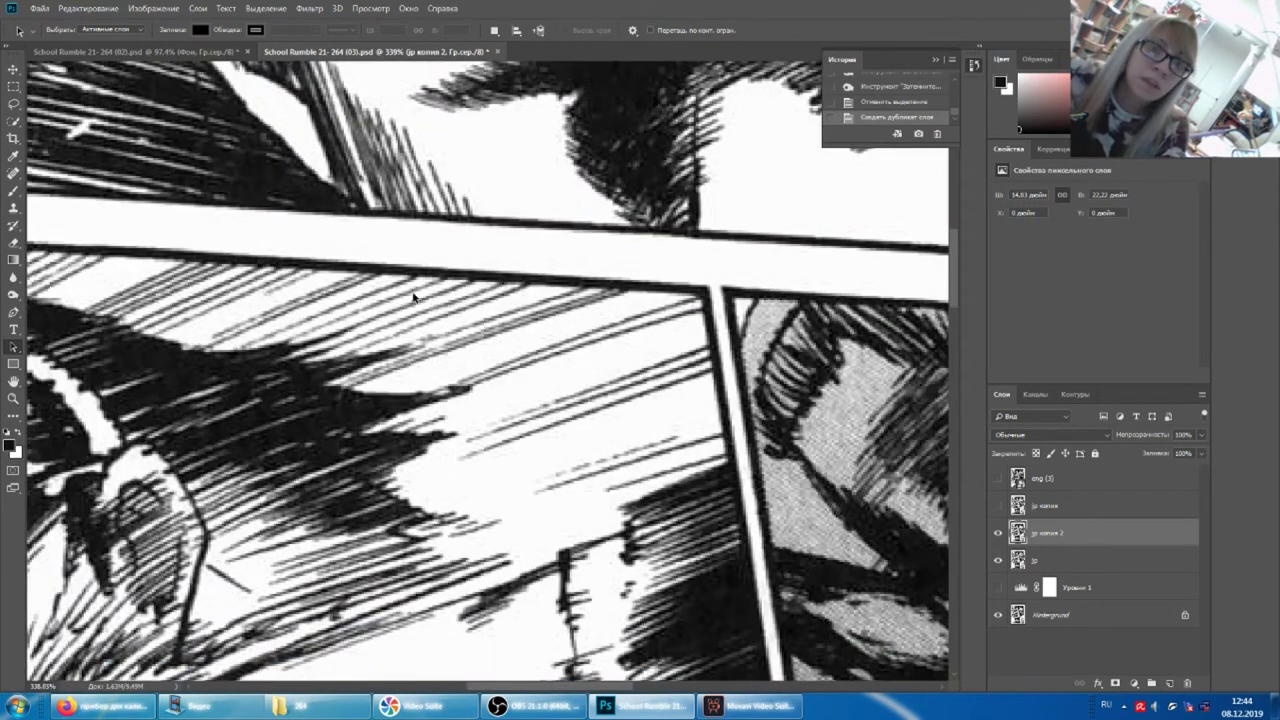
click(309, 8)
mouse_move(338, 228)
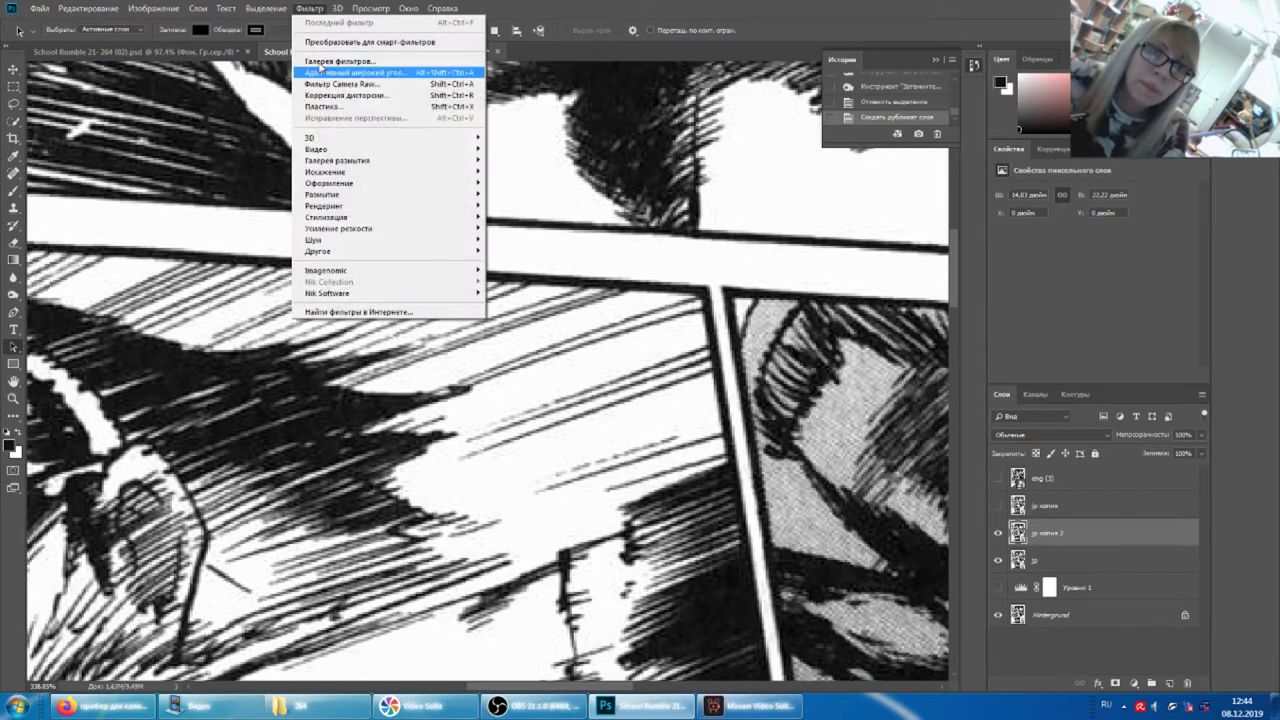
- Preview Unsharp Mask on the page copy at 100% amount and 2.8 px radius
click(530, 239)
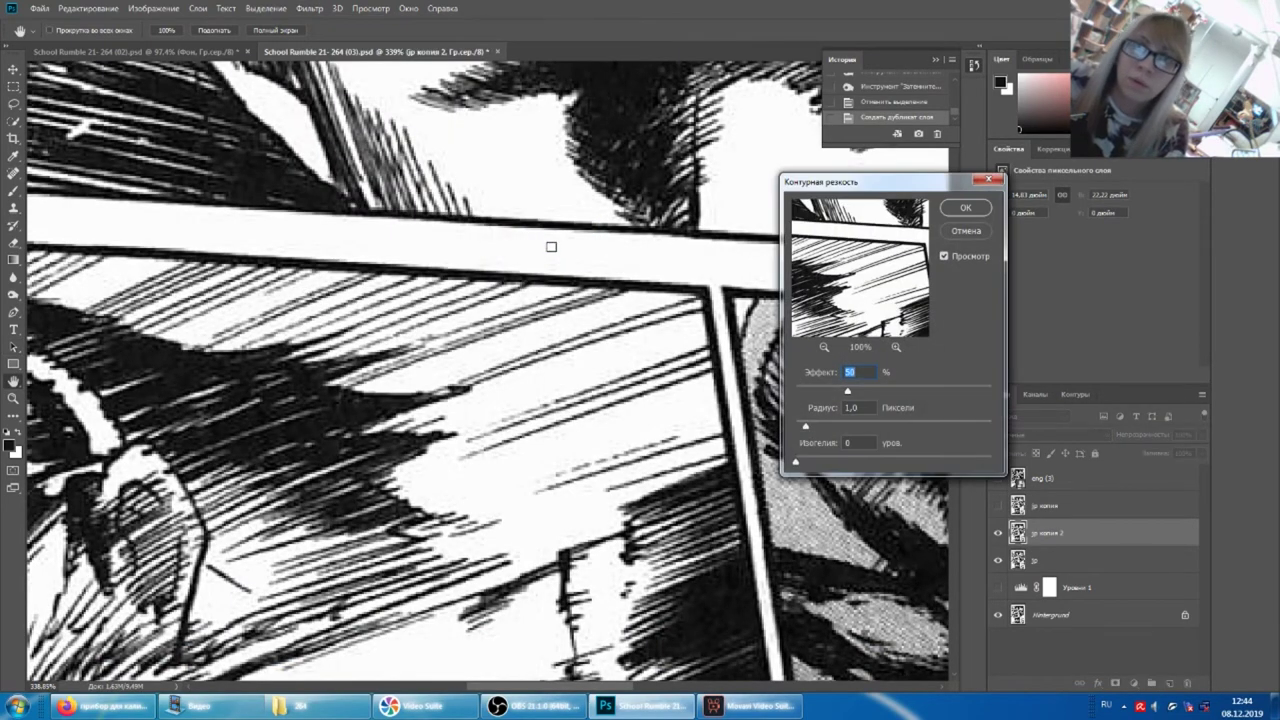
scroll(862, 409, up, 7)
scroll(862, 409, up, 7)
scroll(862, 409, down, 3)
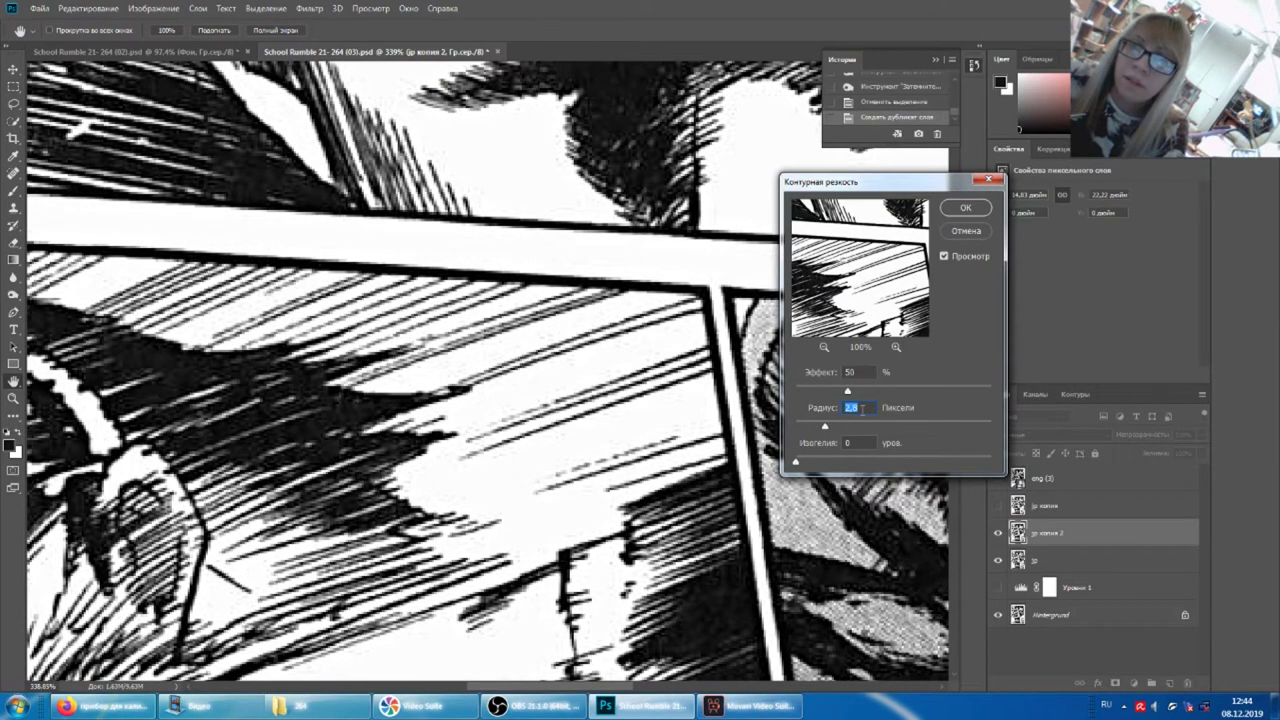
drag(852, 389, 873, 397)
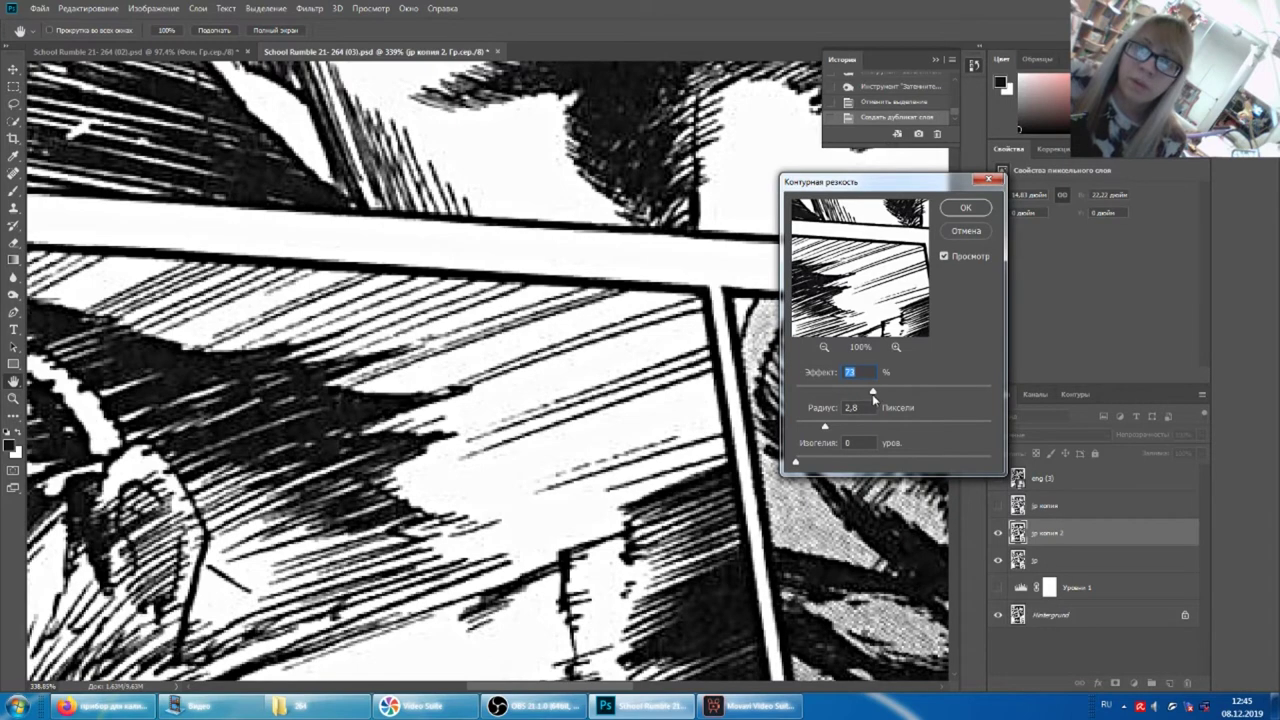
drag(872, 394, 907, 389)
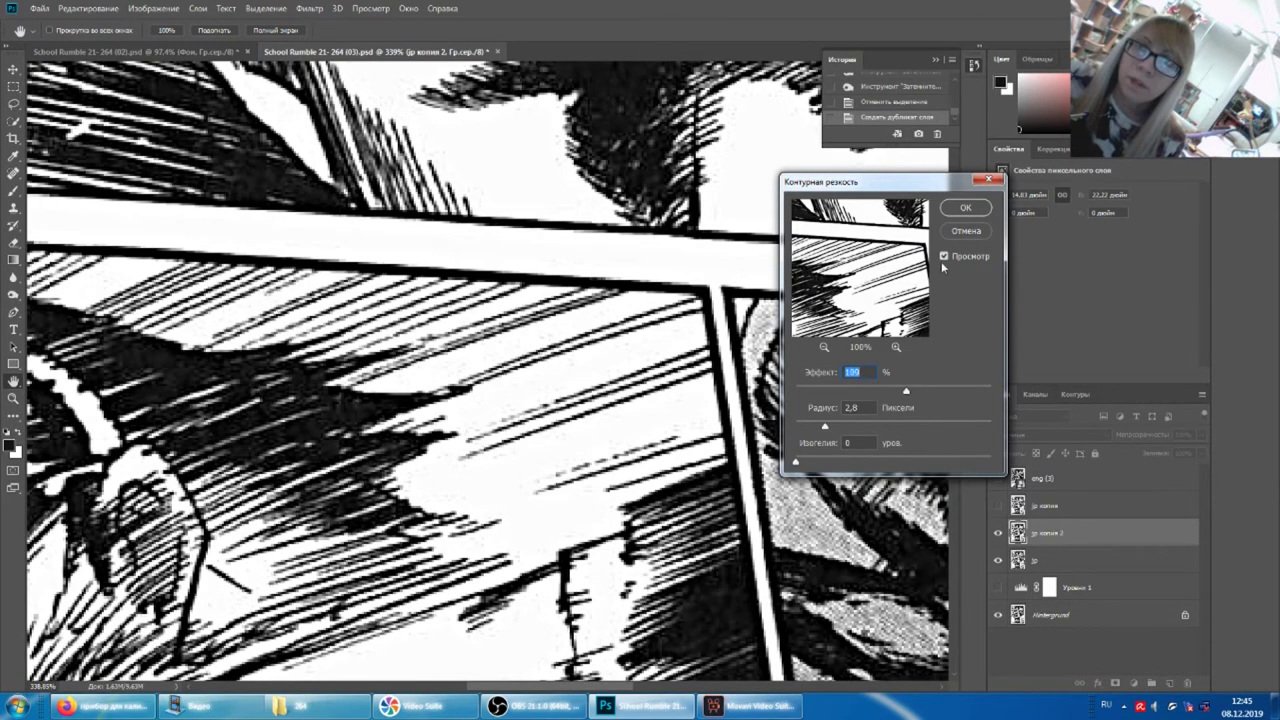
- Toggle Preview to compare sharpened and original, then cancel the Unsharp Mask
click(943, 257)
click(943, 257)
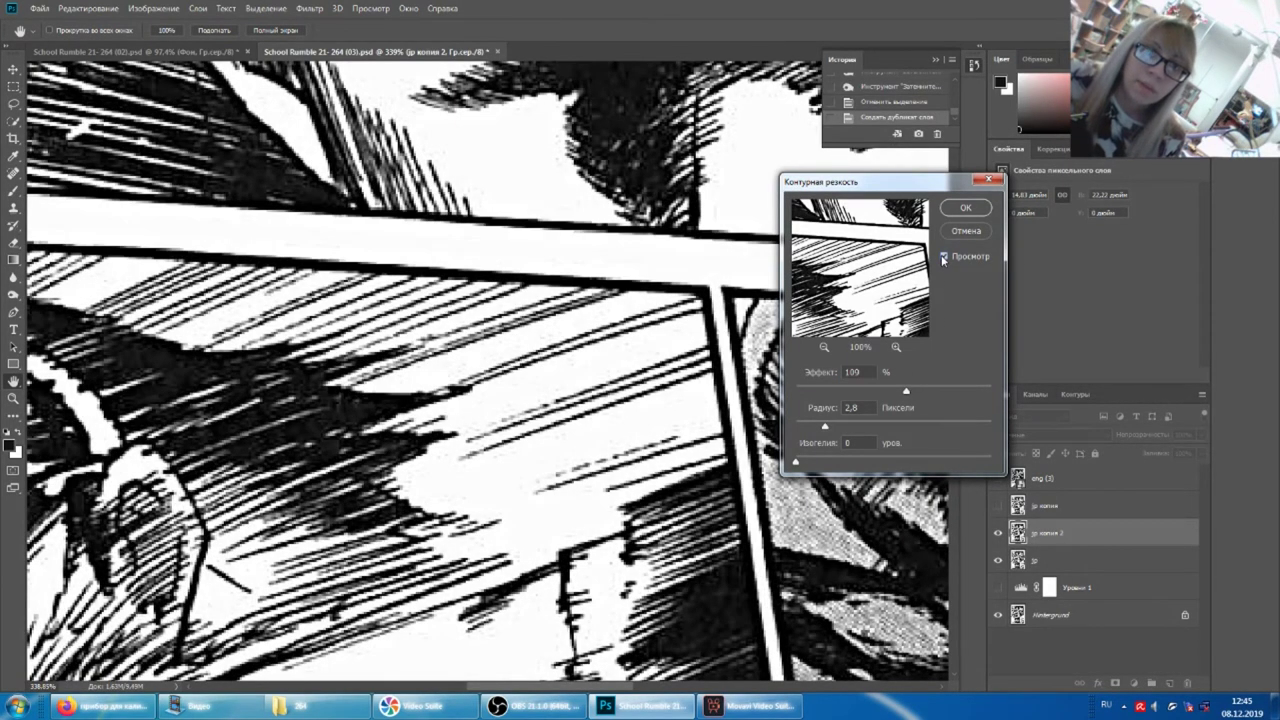
click(943, 257)
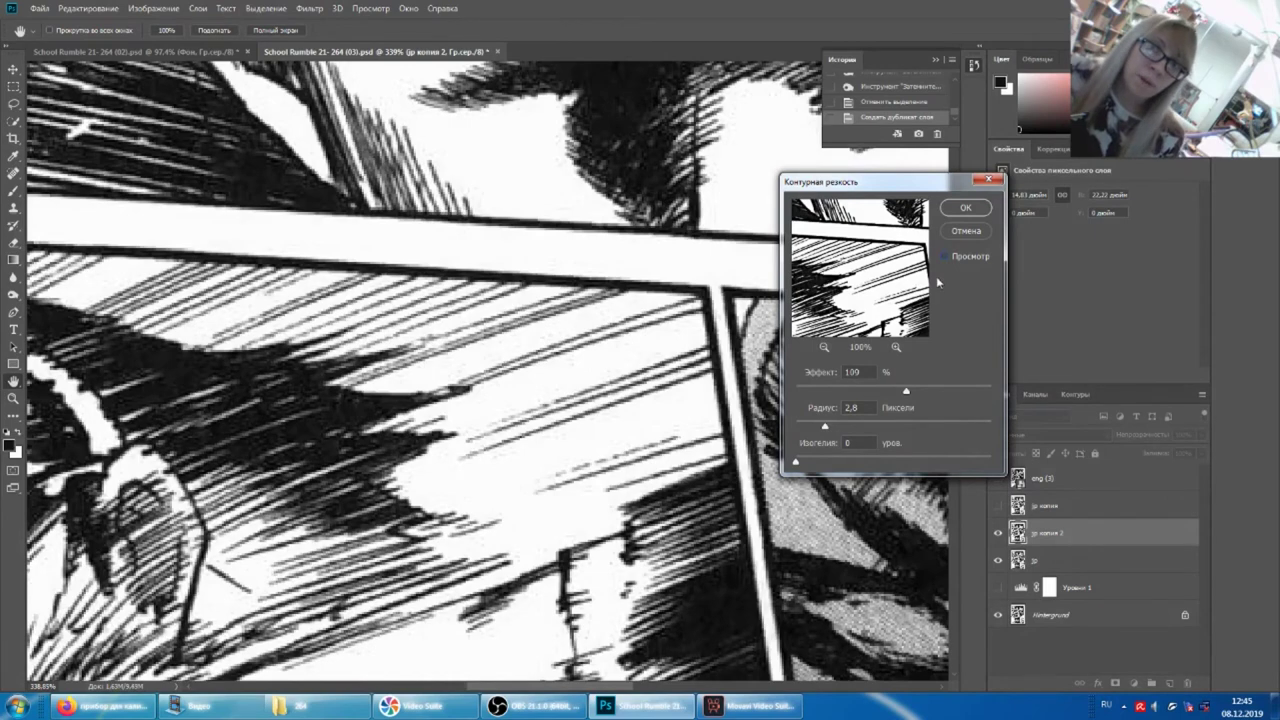
click(943, 257)
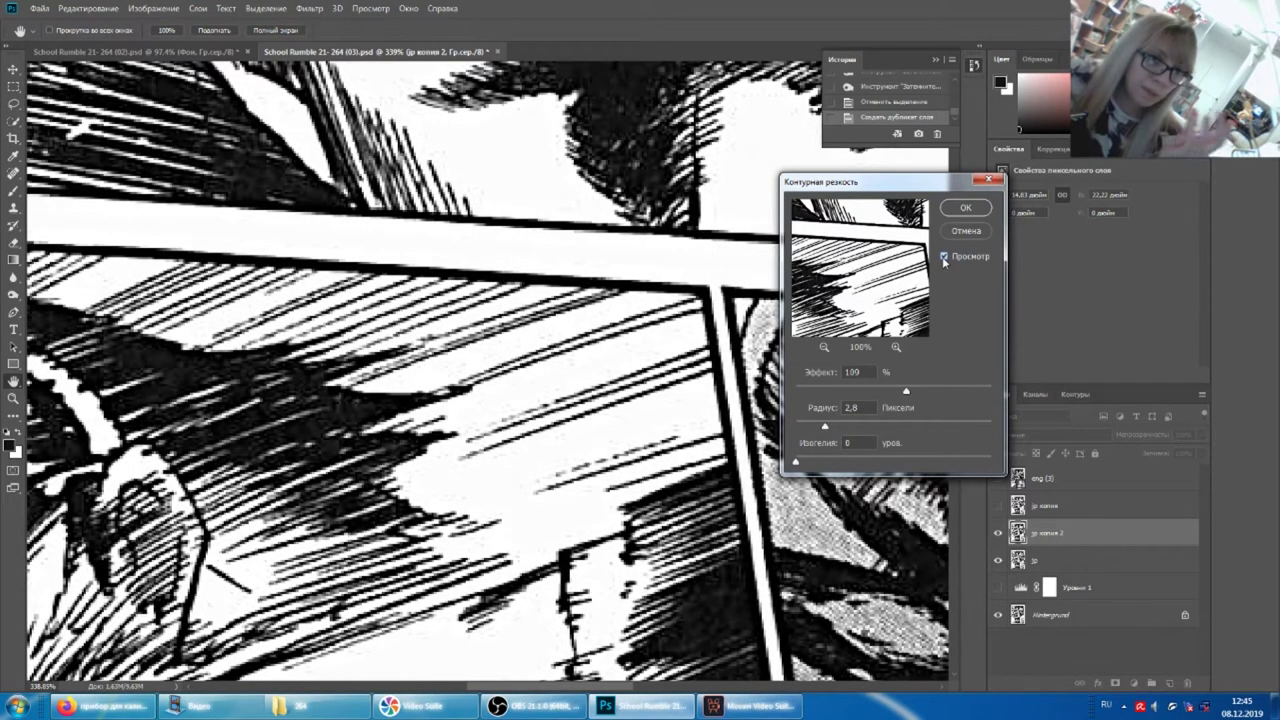
click(943, 257)
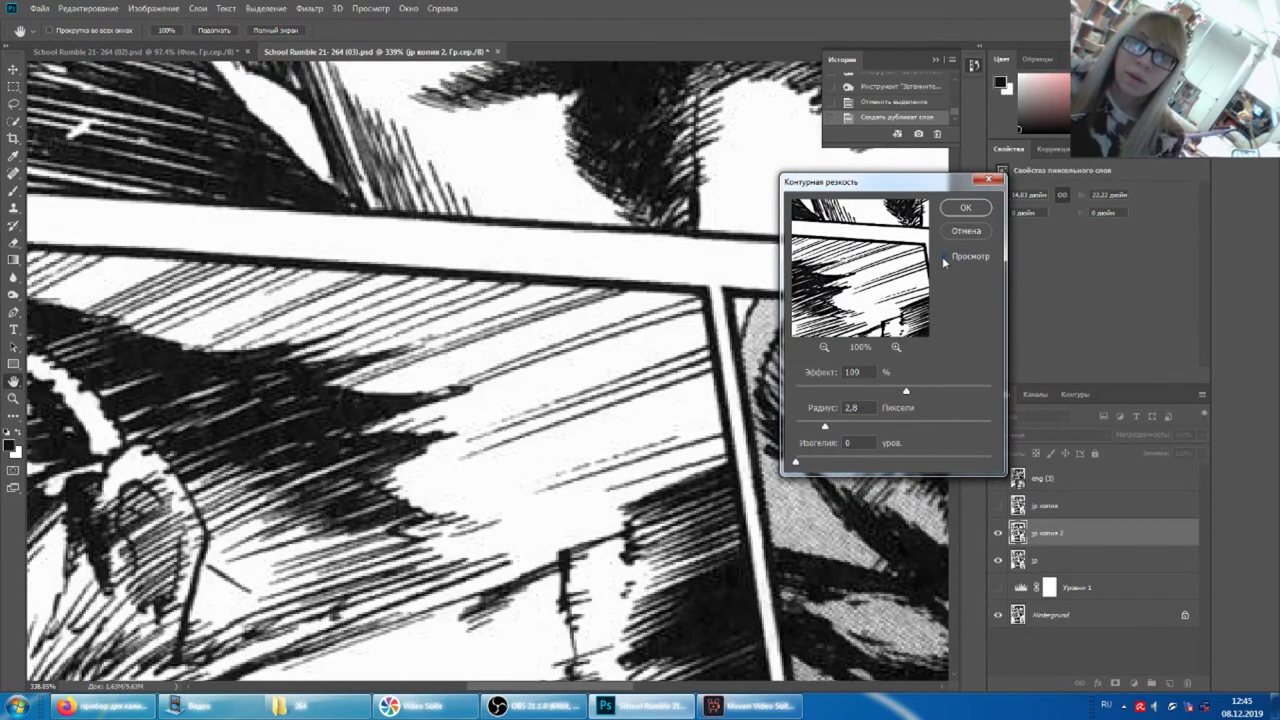
click(943, 257)
click(943, 257)
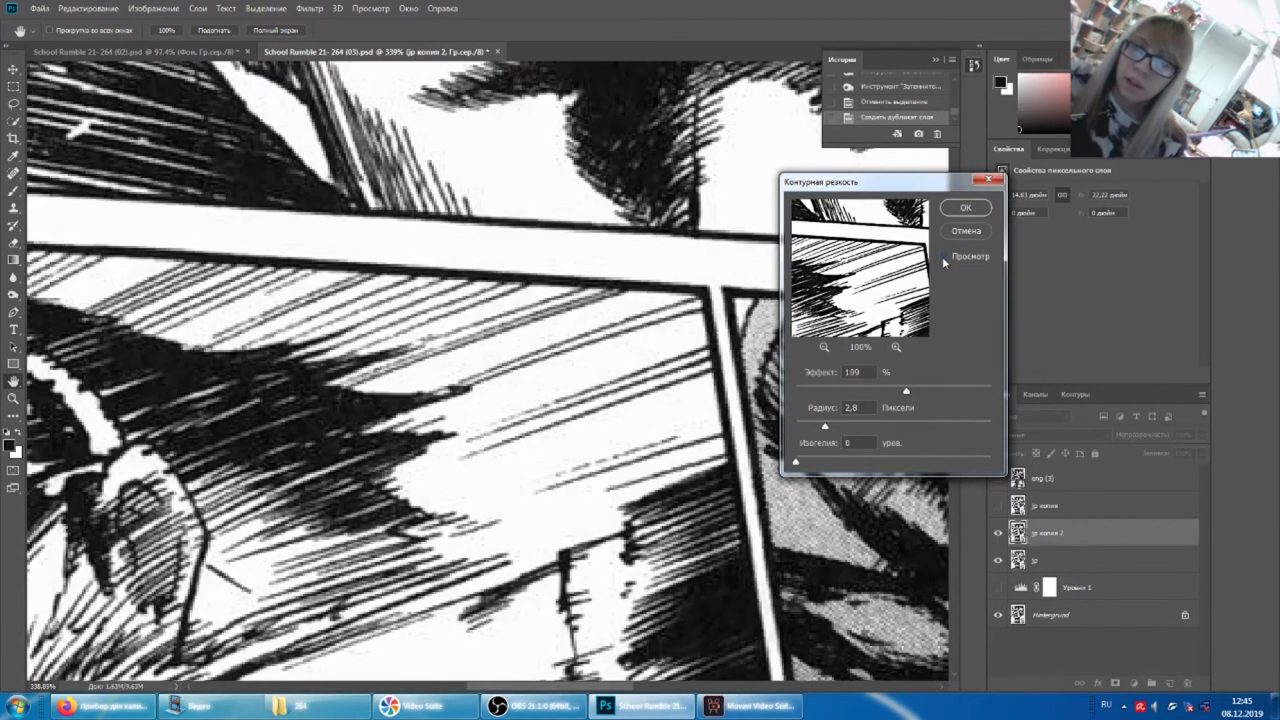
click(966, 231)
- Zoom and pan the canvas to bring the two faces panels into view
scroll(660, 263, down, 2)
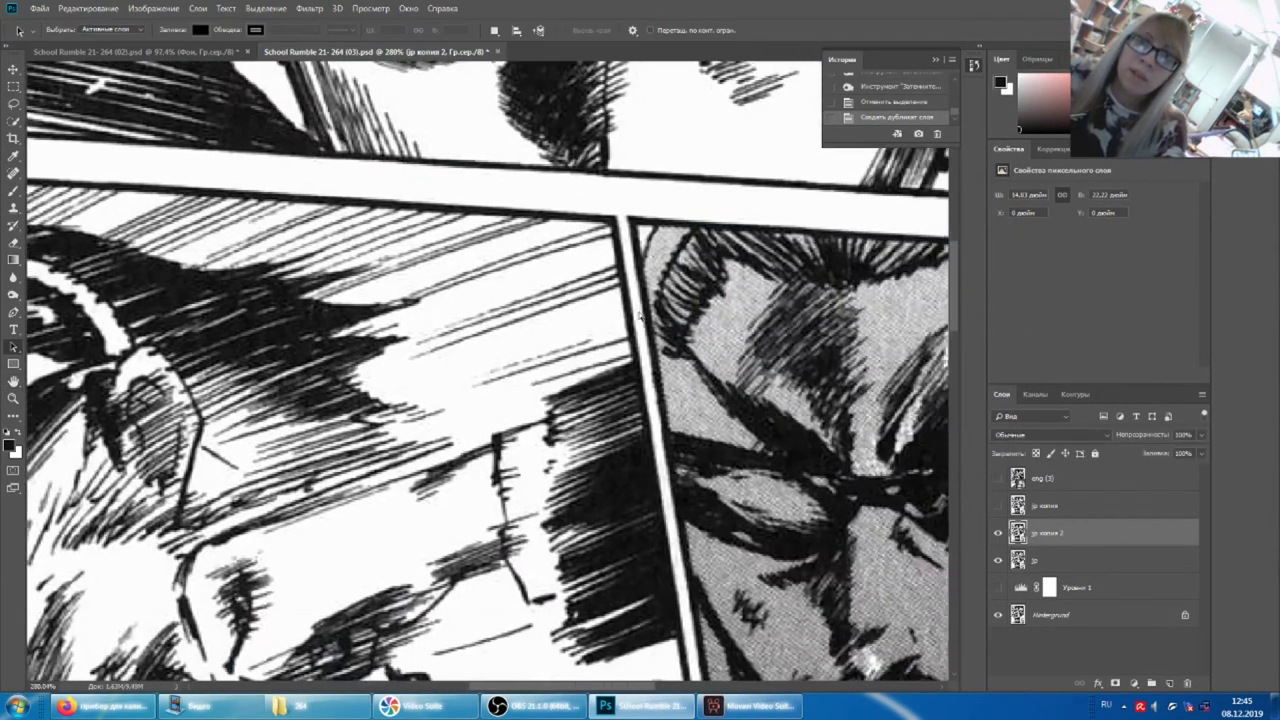
scroll(740, 355, down, 2)
scroll(690, 345, down, 2)
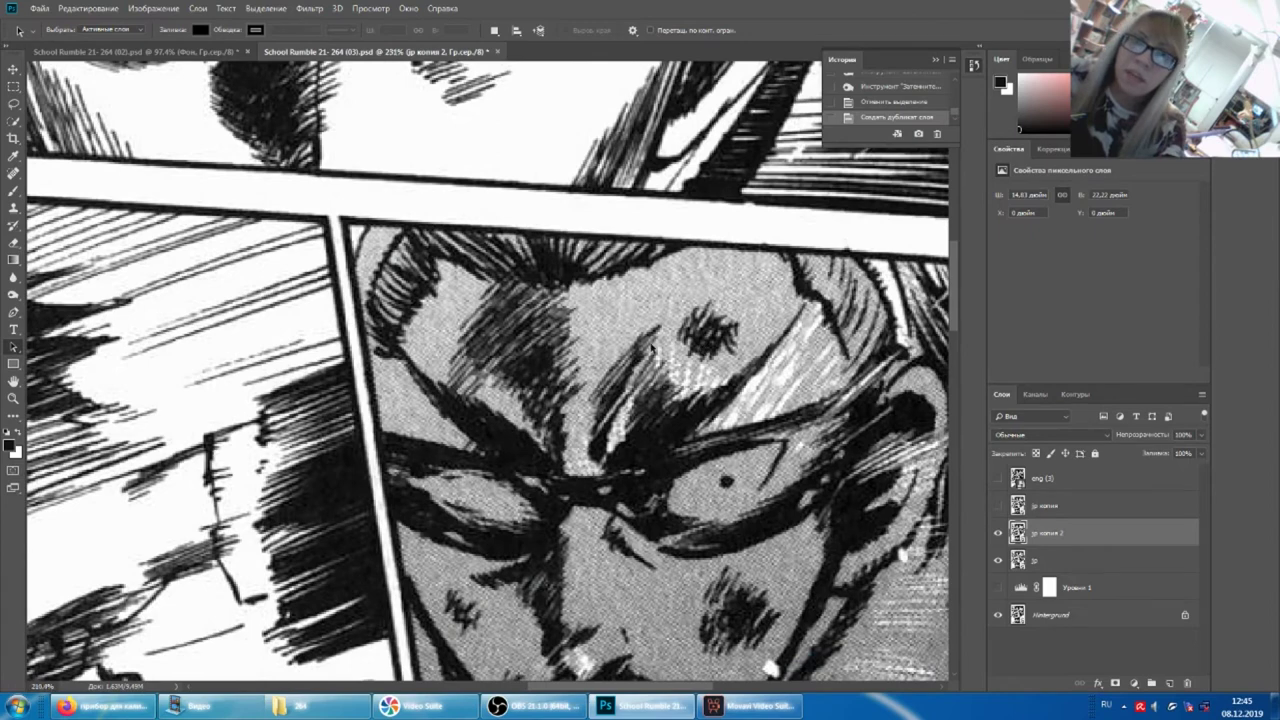
scroll(658, 340, down, 2)
scroll(616, 346, up, 2)
scroll(500, 222, up, 2)
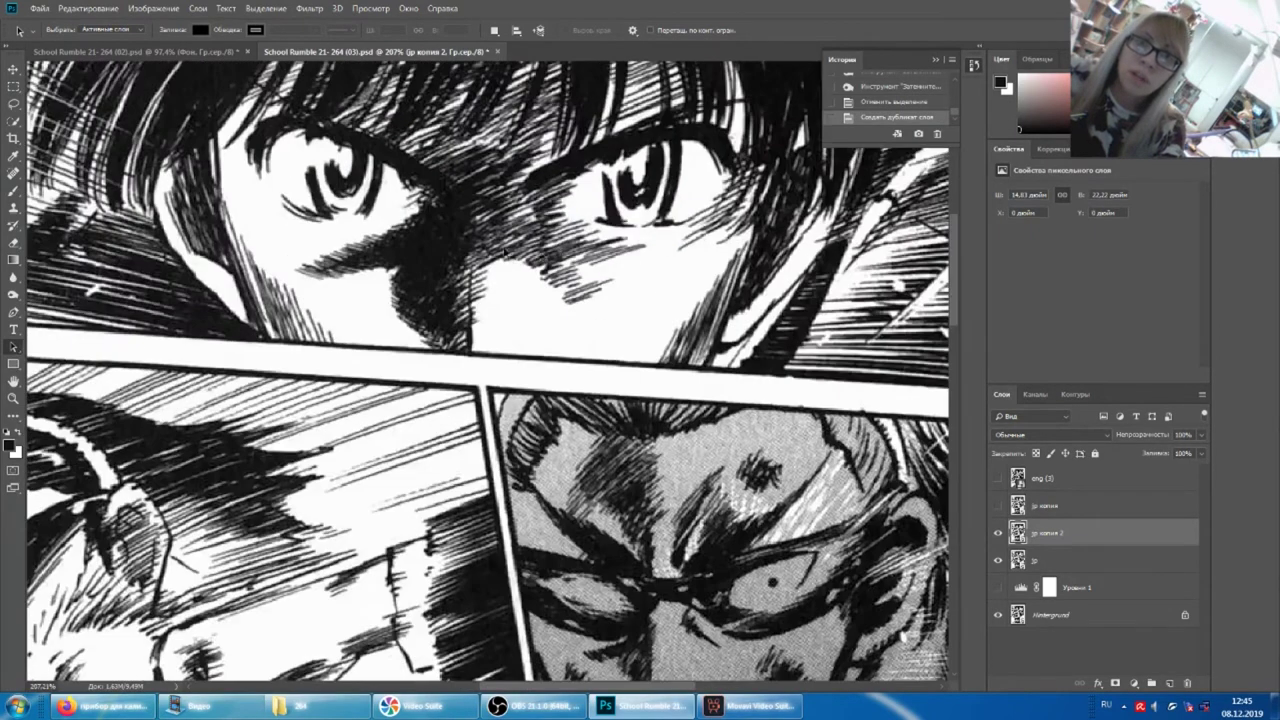
scroll(600, 268, right, 1)
scroll(597, 271, right, 2)
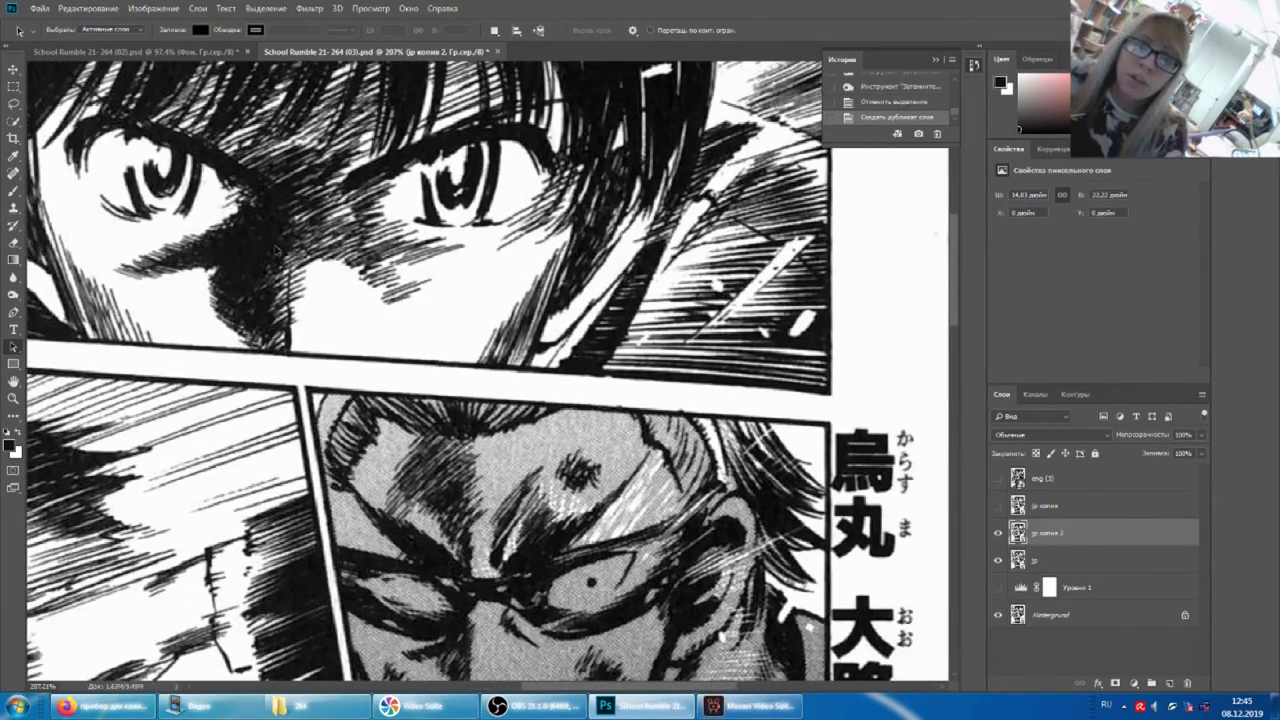
- Reopen Unsharp Mask with a 2.5 px radius and 88% amount
click(309, 8)
mouse_move(339, 228)
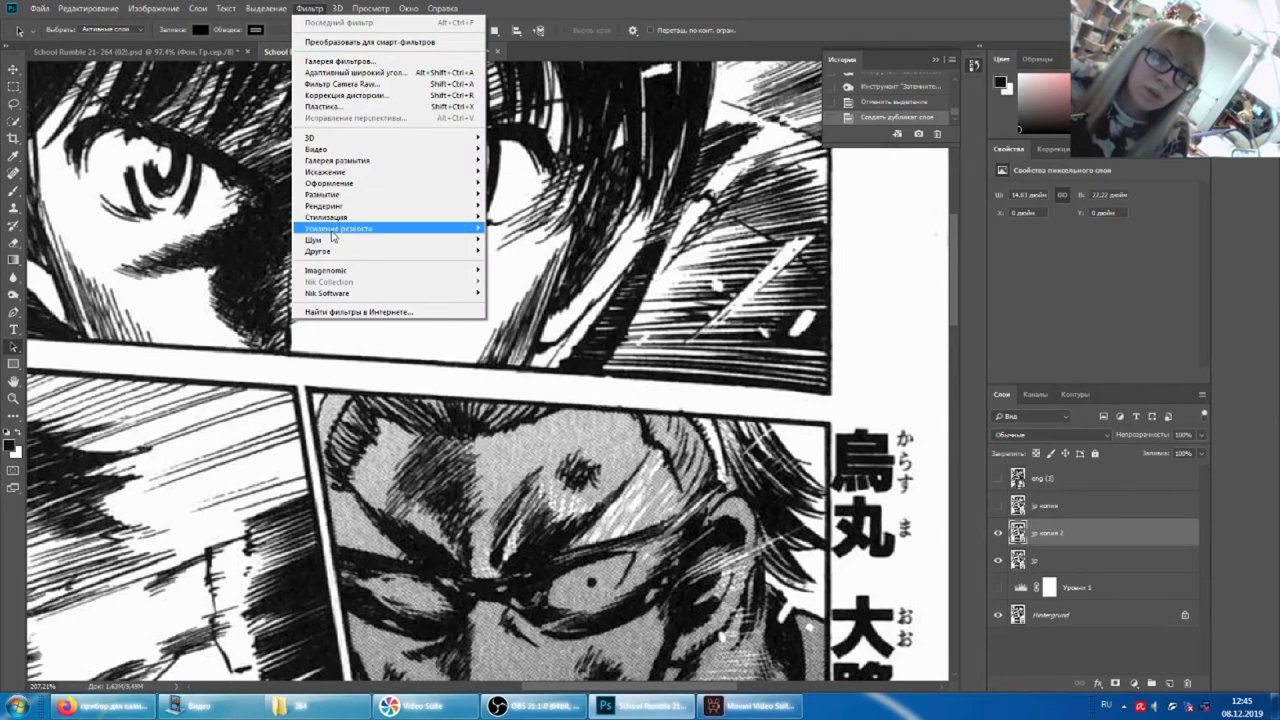
click(530, 240)
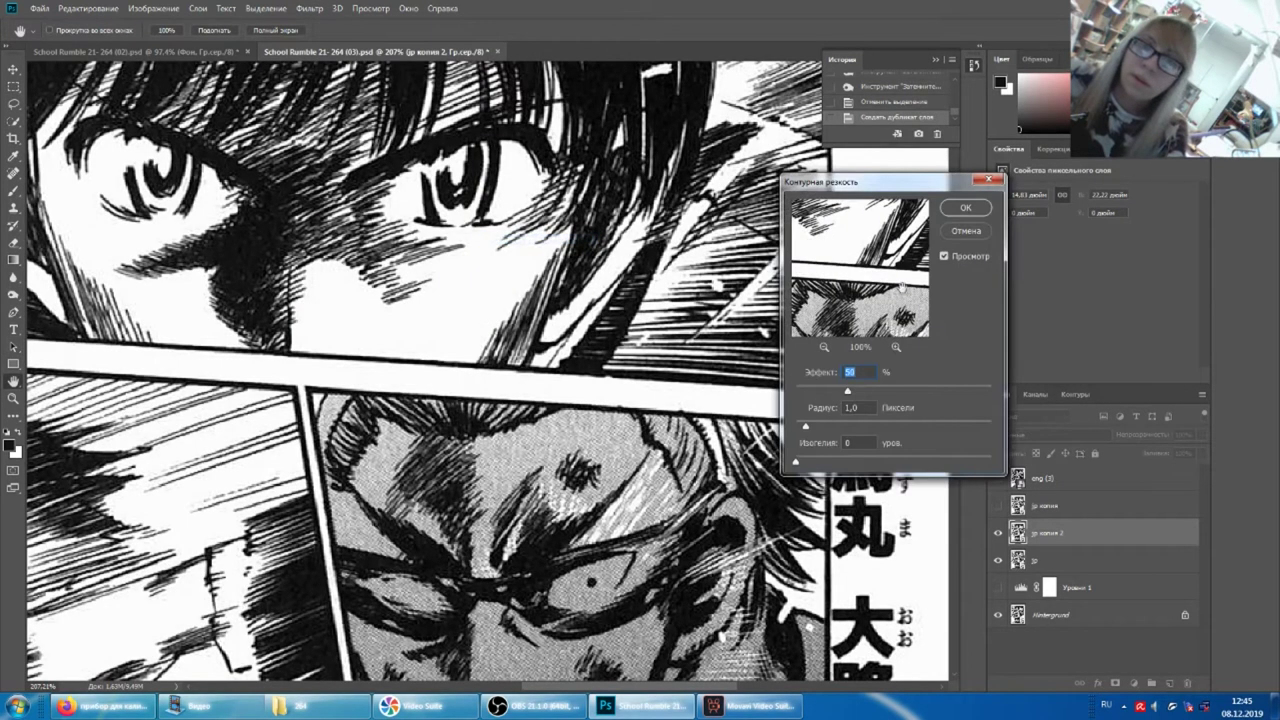
key(Tab)
key(Up)
key(Up)
key(Up)
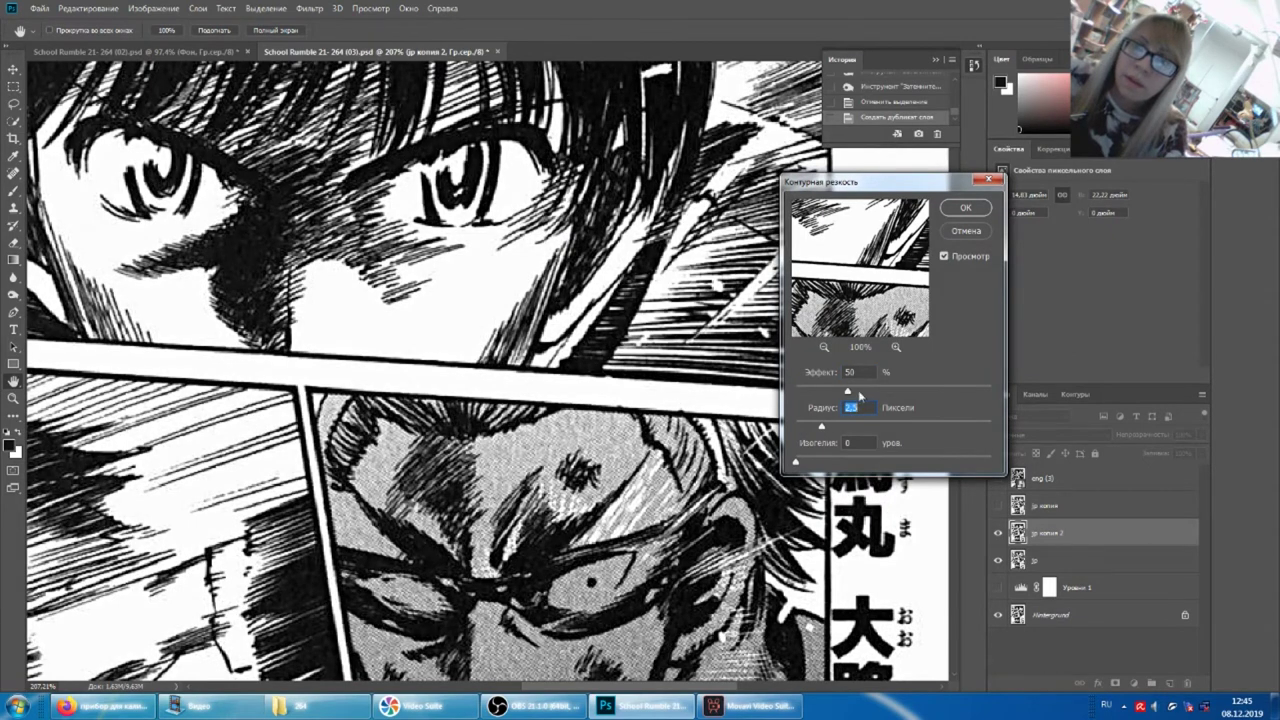
drag(848, 391, 888, 391)
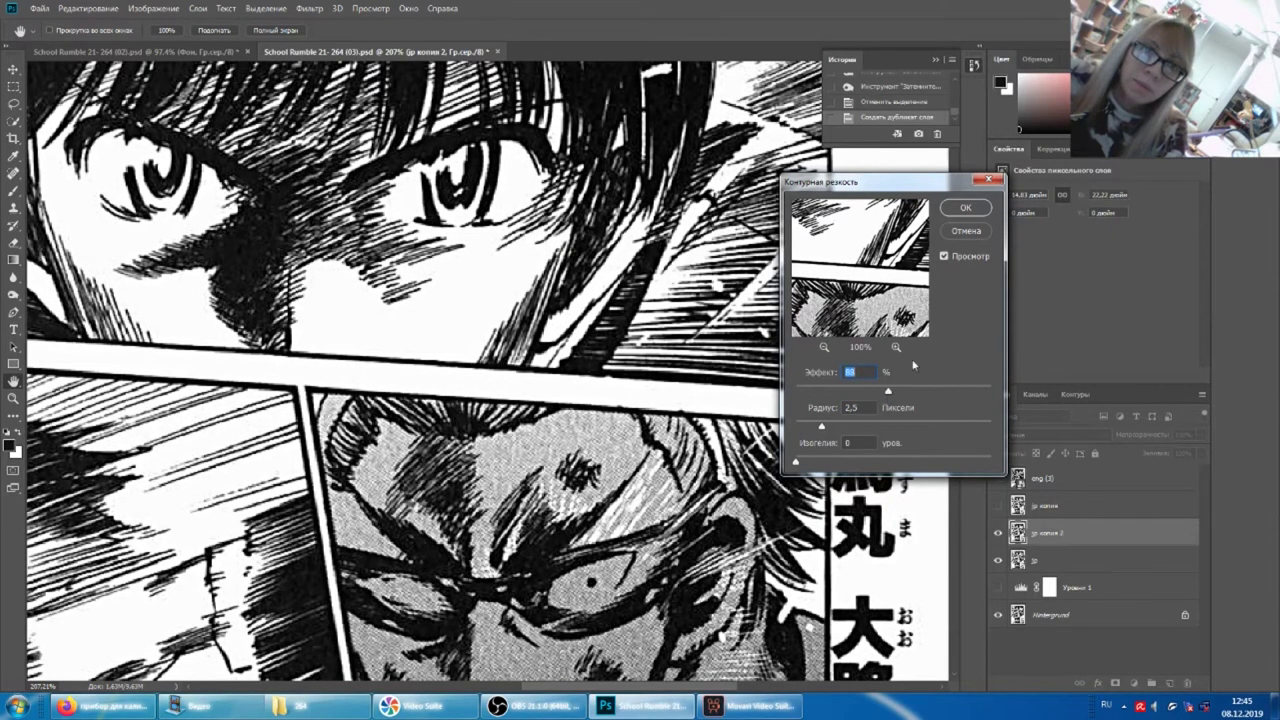
- Toggle Preview repeatedly to compare the 88% sharpening against the original page
click(944, 256)
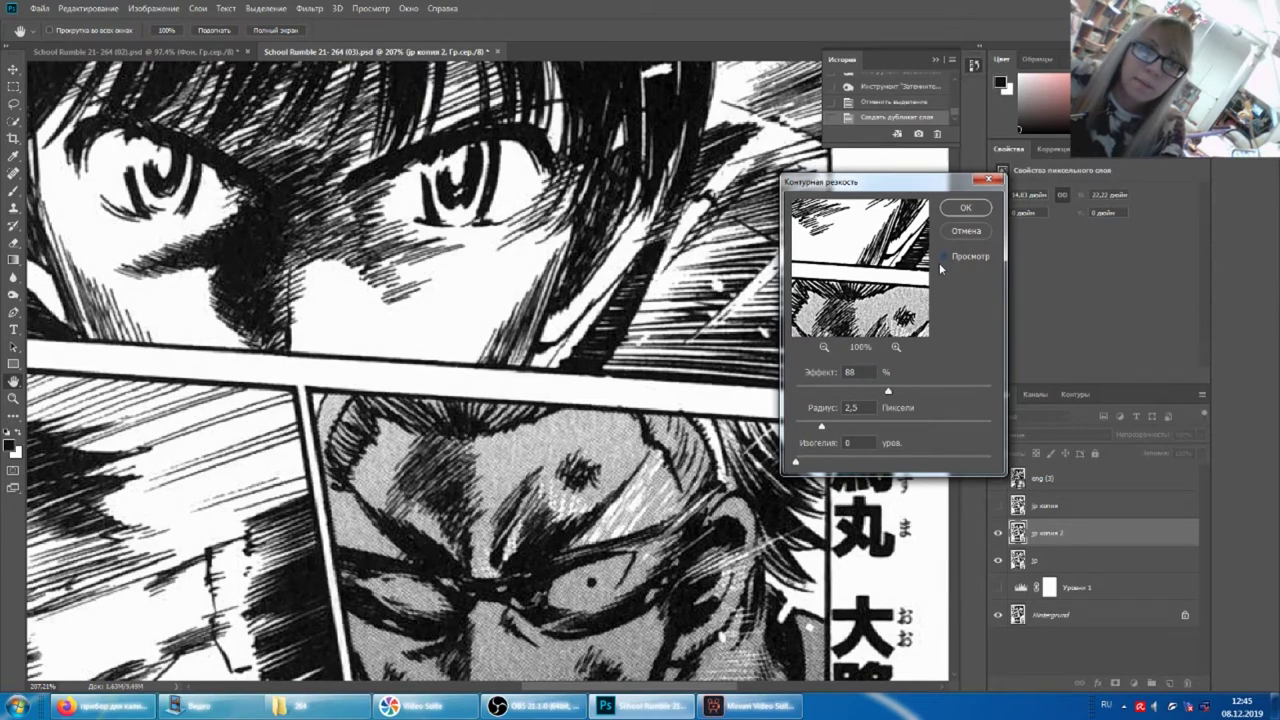
click(944, 256)
click(944, 256)
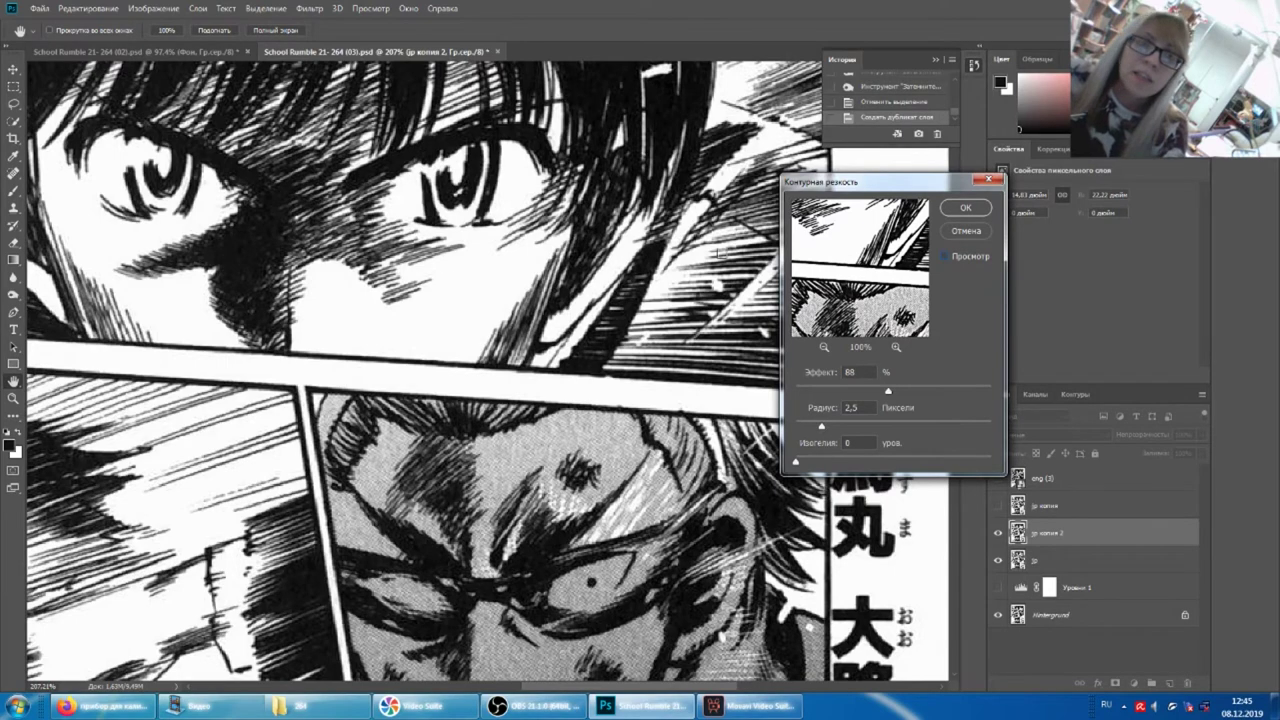
click(944, 256)
click(944, 256)
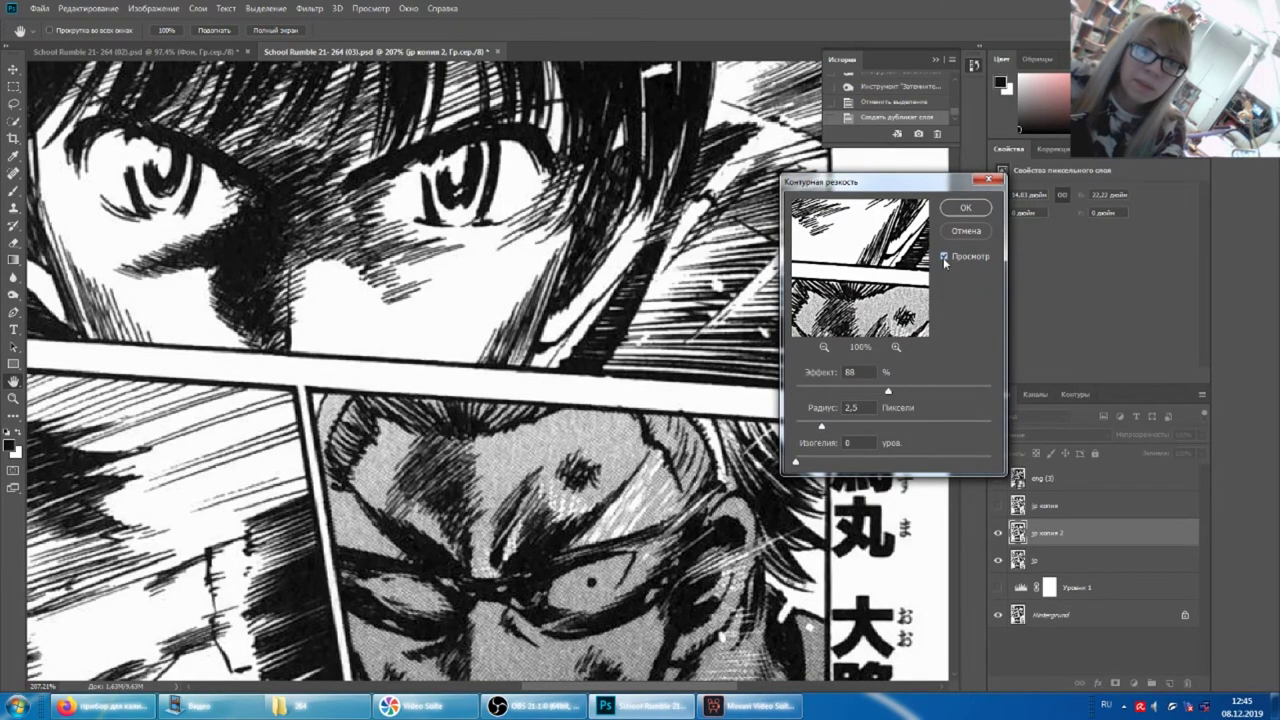
click(944, 256)
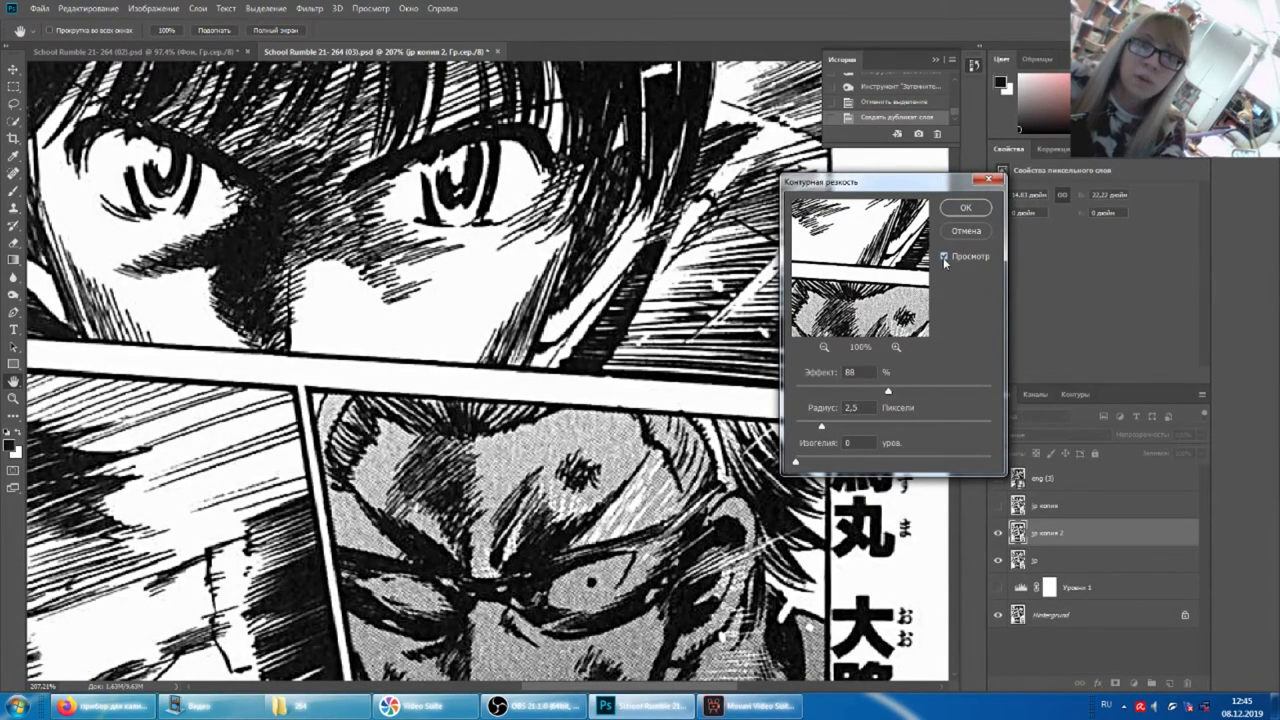
click(944, 257)
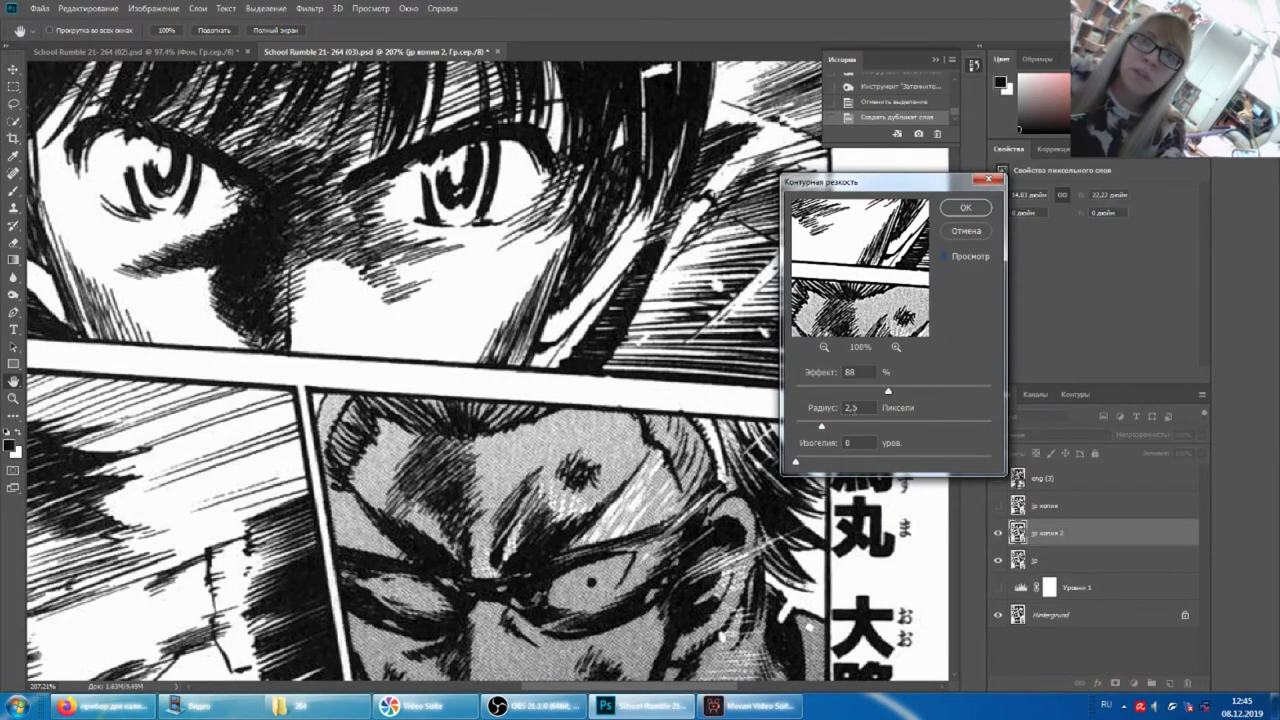
click(944, 257)
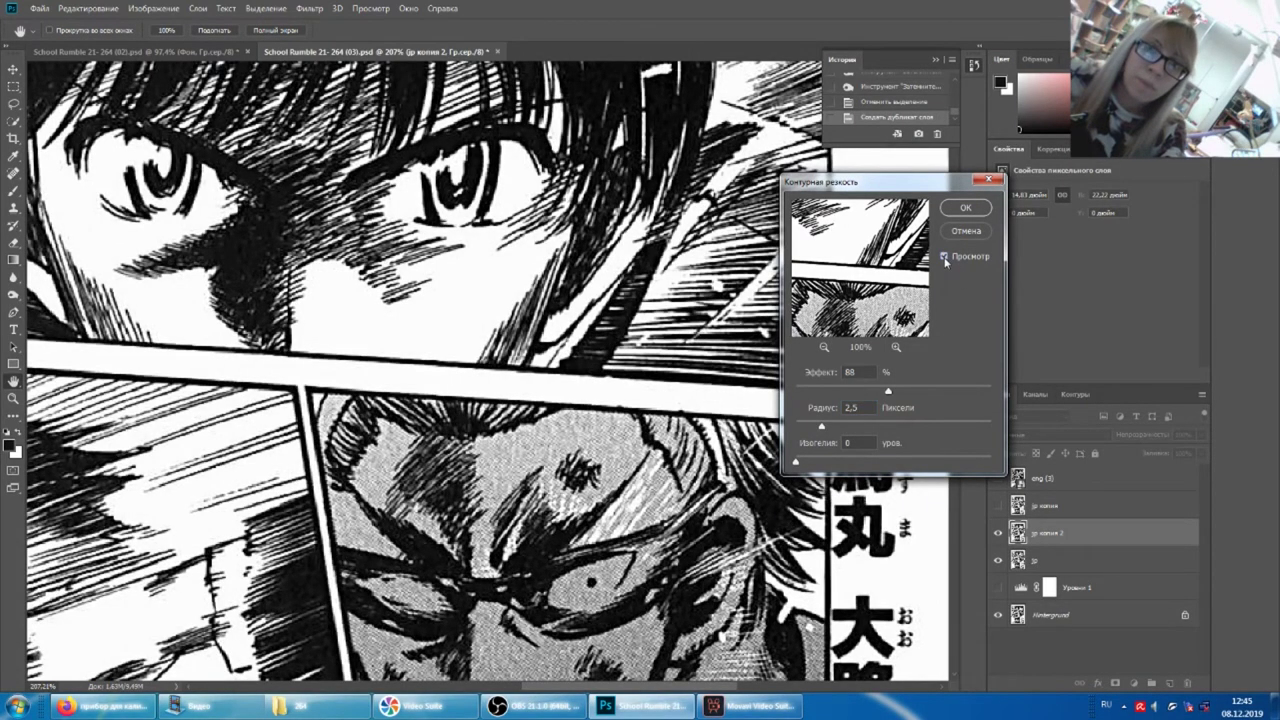
click(944, 257)
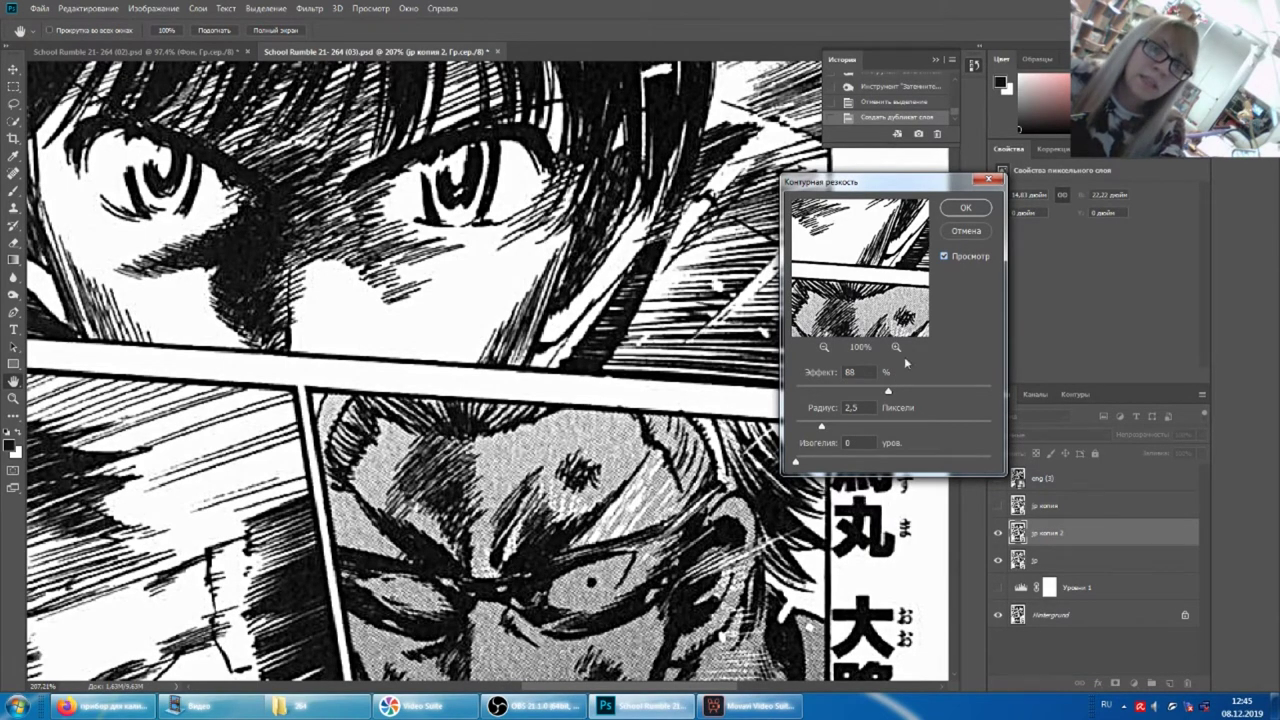
- Lower the sharpening amount to 38%, keeping the 2.5 px radius
click(958, 262)
drag(888, 390, 835, 393)
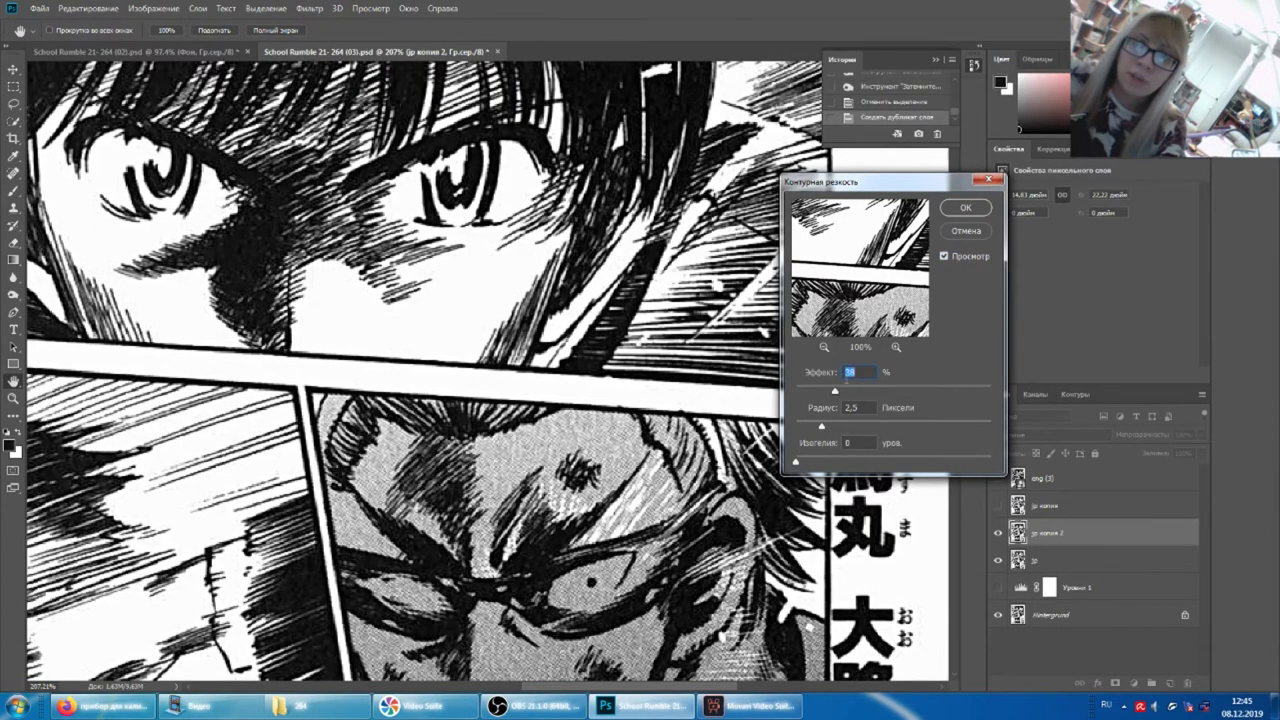
click(944, 256)
- Lower the Unsharp Mask amount to about 30% and compare the preview with the original
click(944, 256)
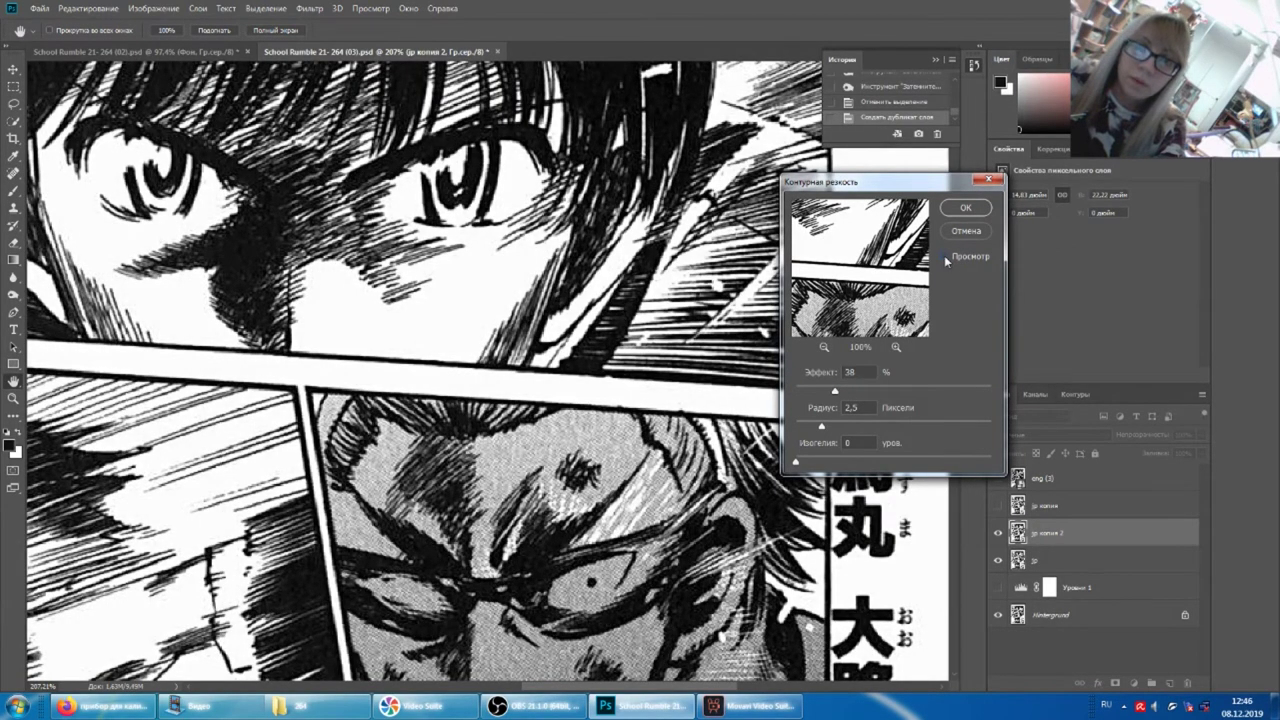
click(944, 256)
drag(835, 390, 827, 390)
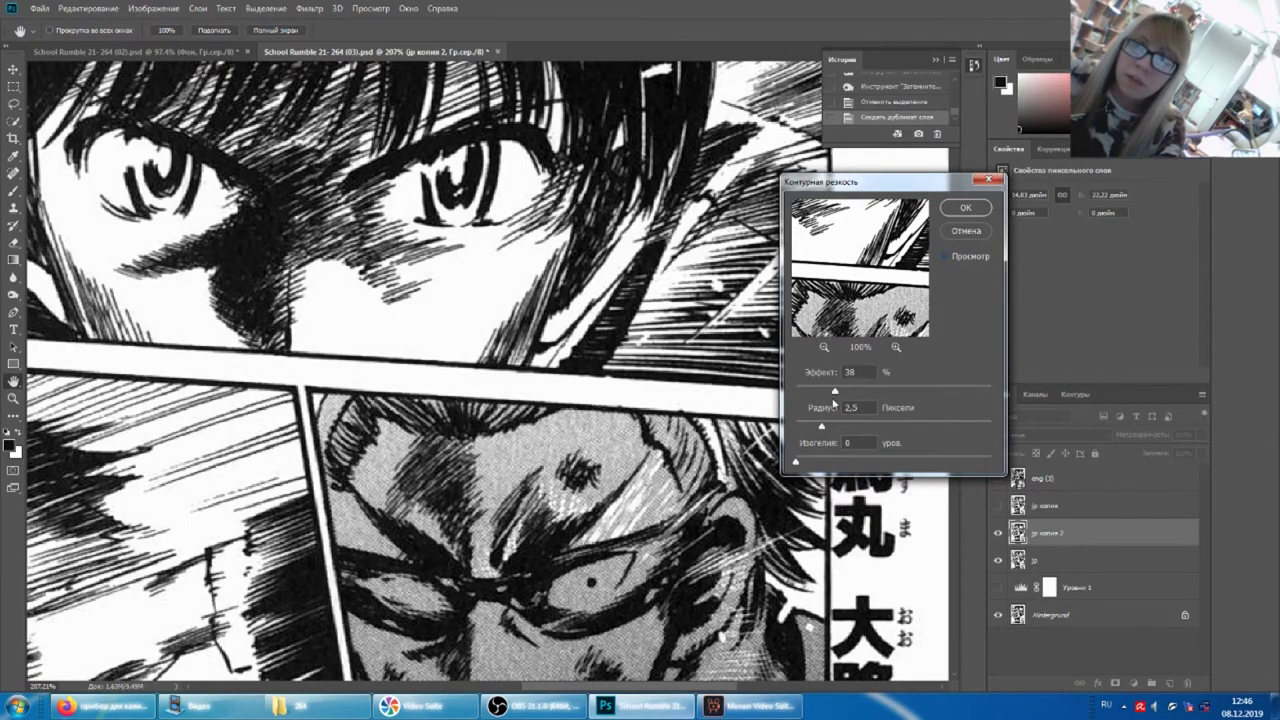
click(944, 256)
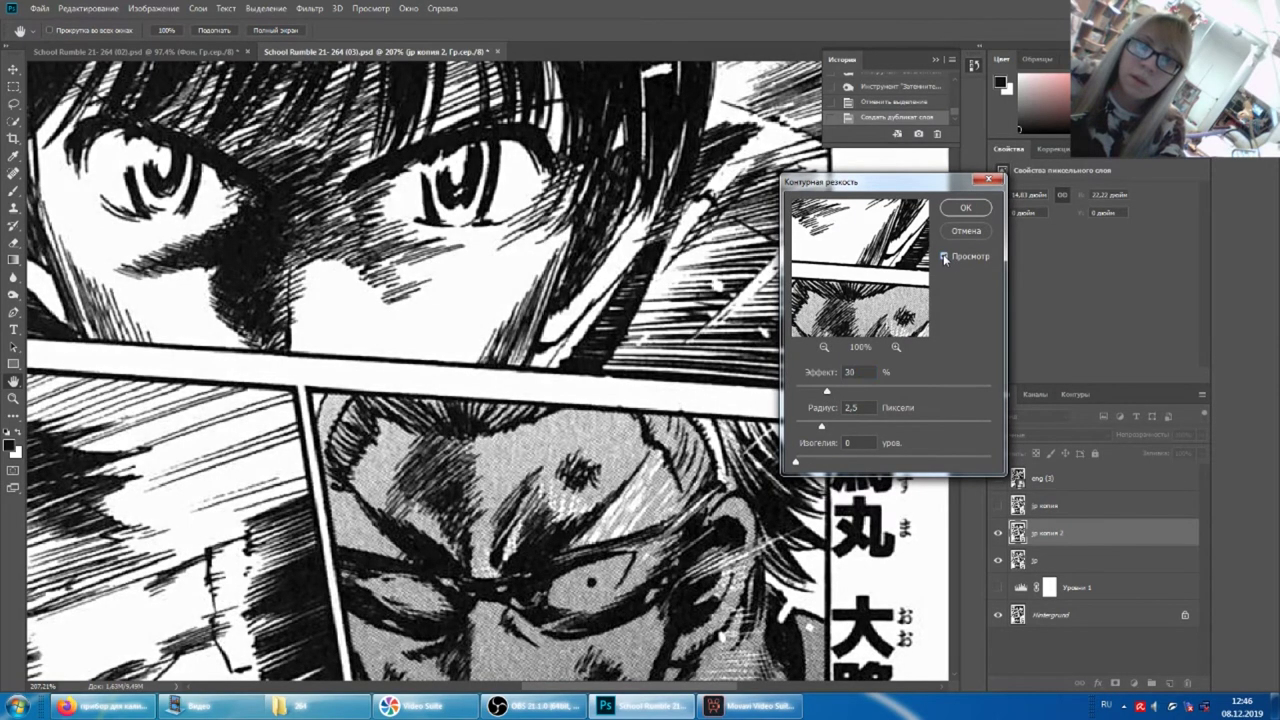
click(944, 256)
click(944, 256)
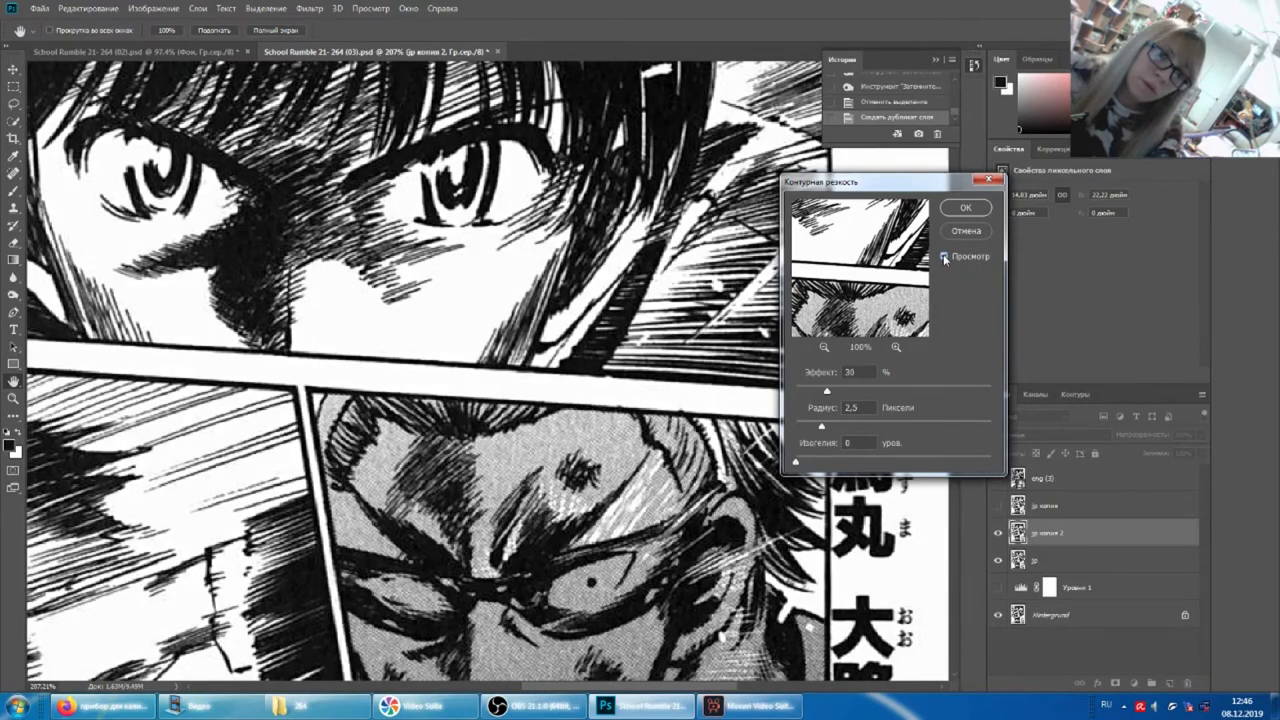
click(944, 256)
click(944, 256)
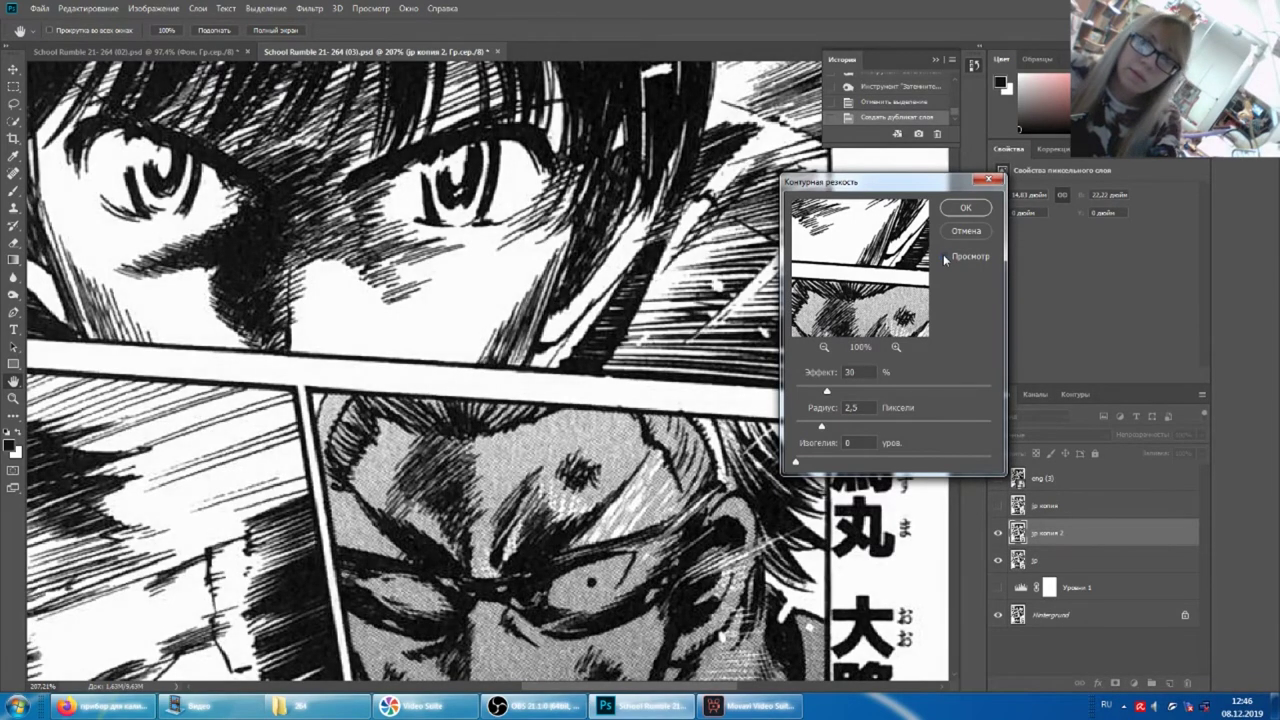
click(944, 256)
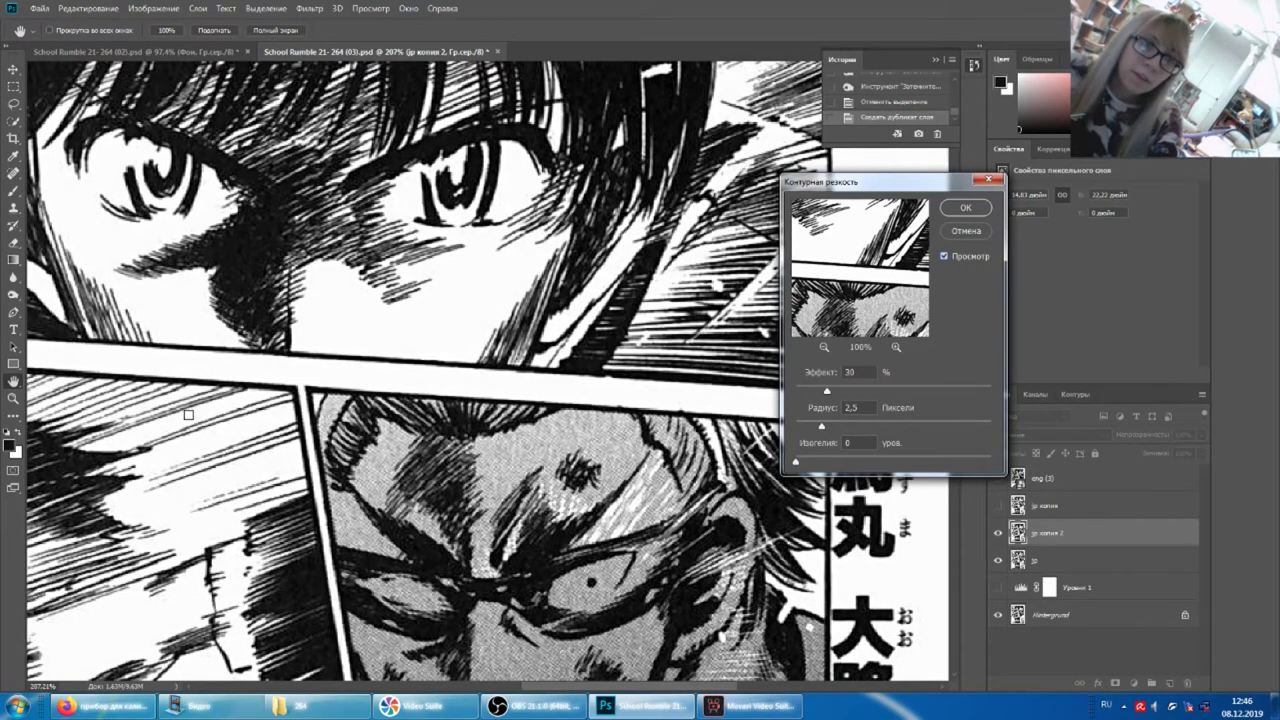
click(944, 256)
click(944, 256)
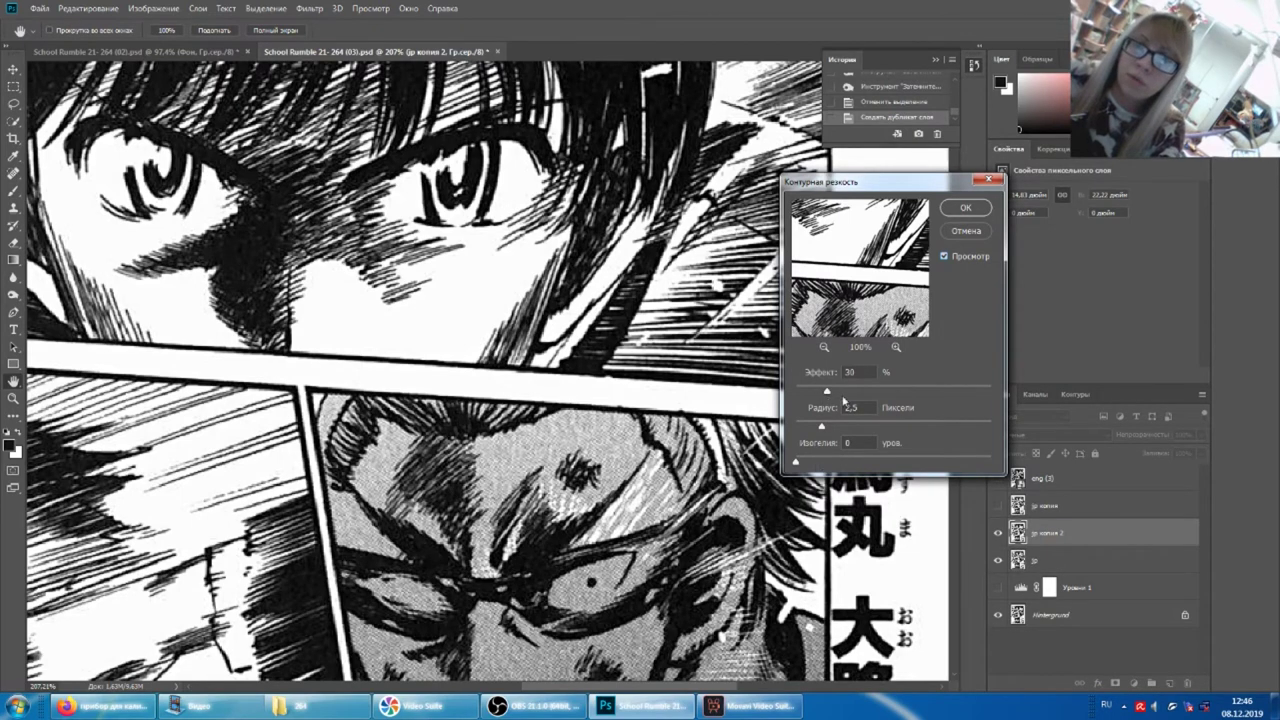
- After trying higher values, apply Unsharp Mask at 27% amount, 2,3 px radius, threshold 0
drag(826, 393, 928, 390)
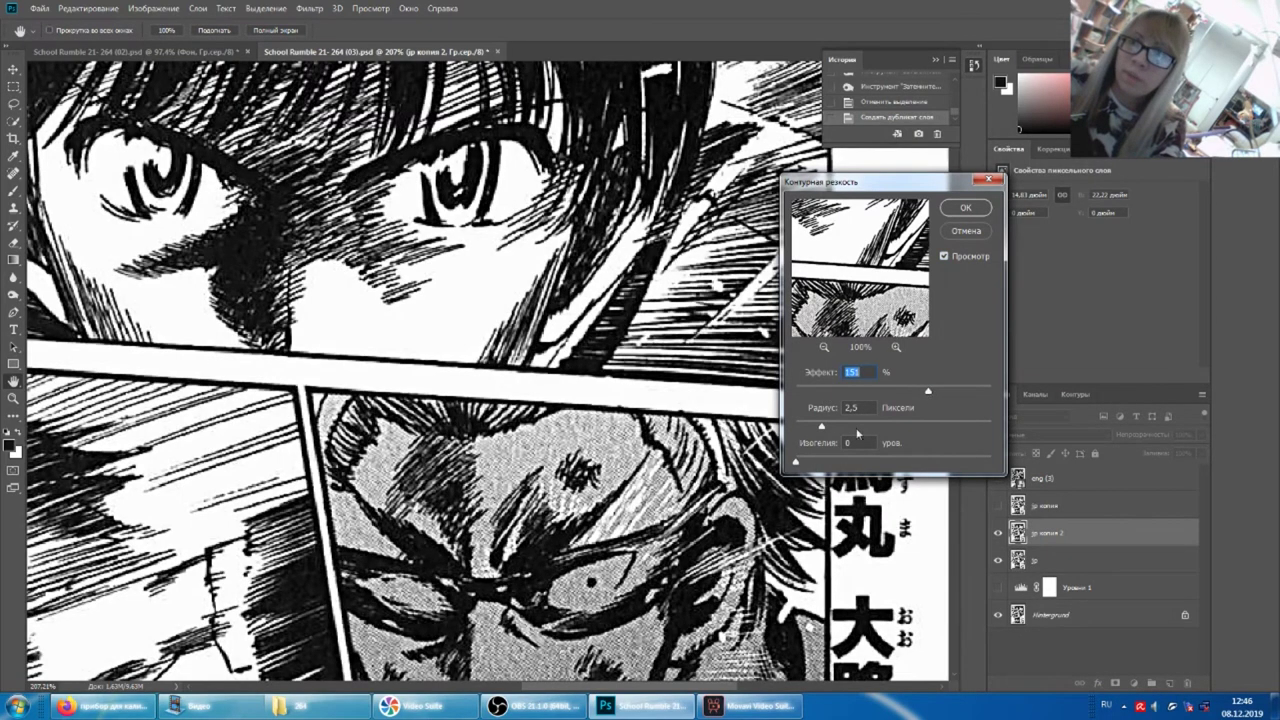
drag(797, 462, 902, 462)
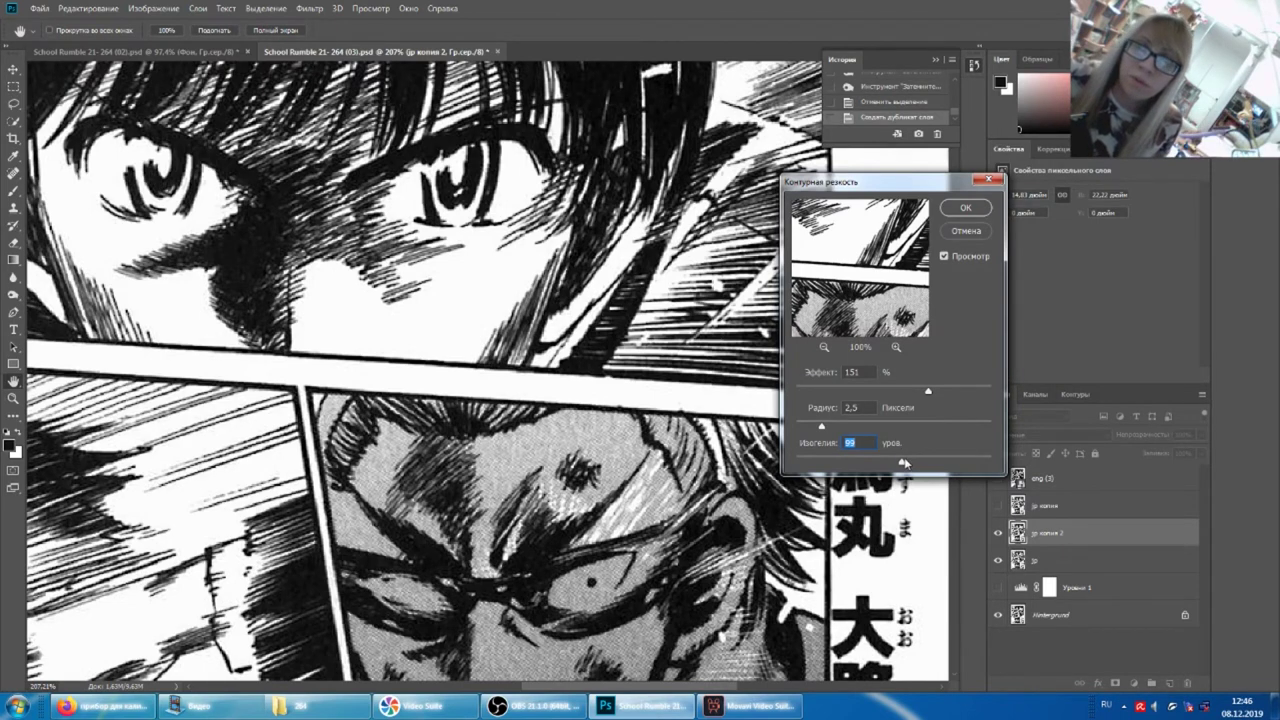
drag(901, 463, 796, 463)
drag(916, 388, 826, 392)
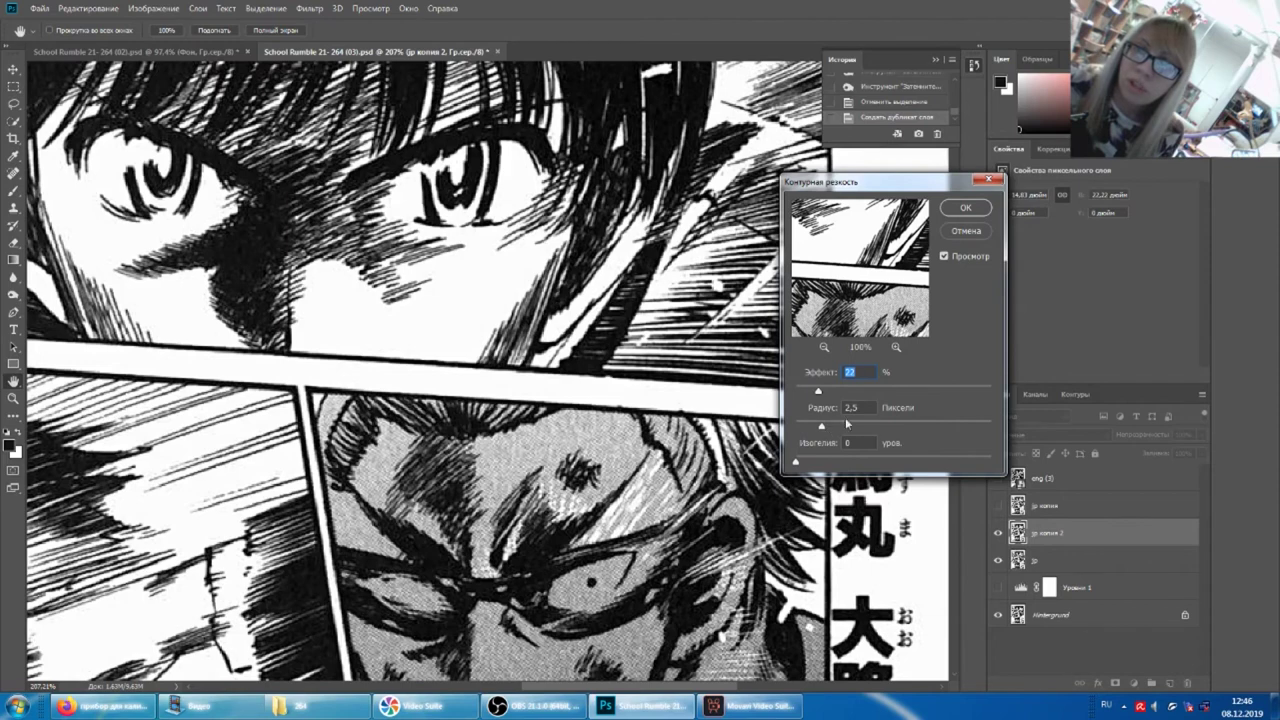
drag(818, 391, 823, 393)
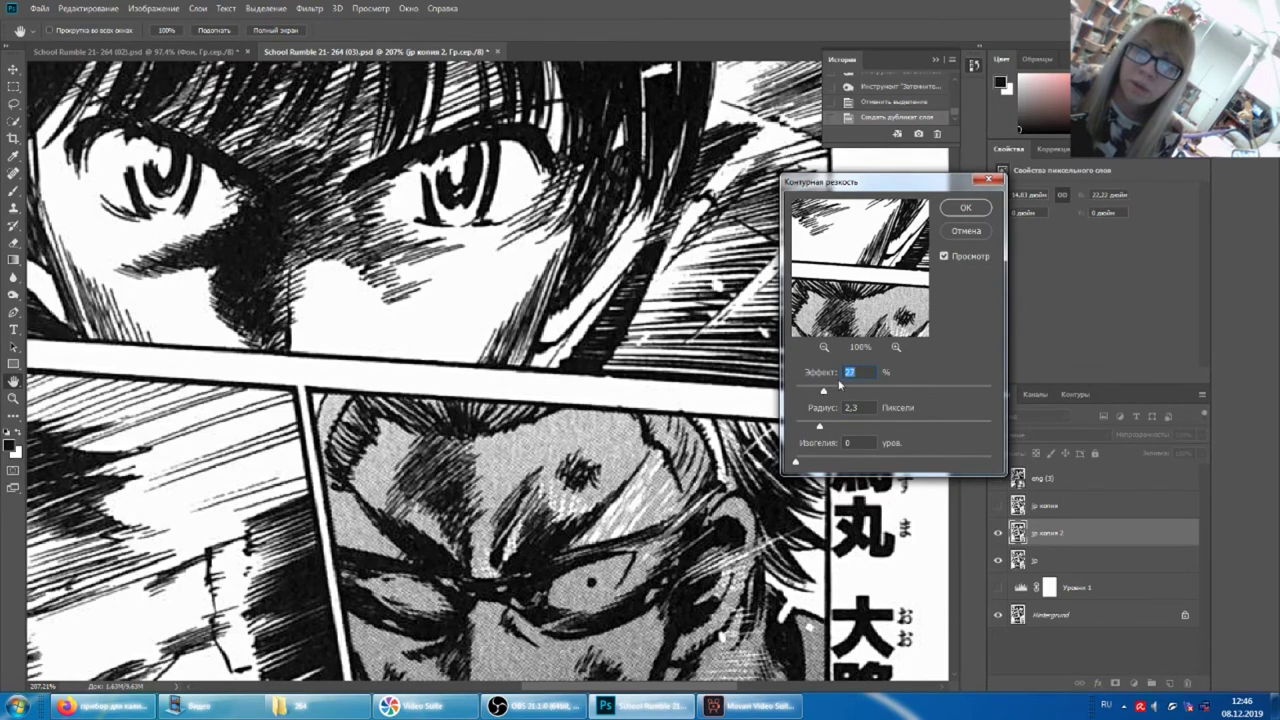
click(944, 256)
click(944, 256)
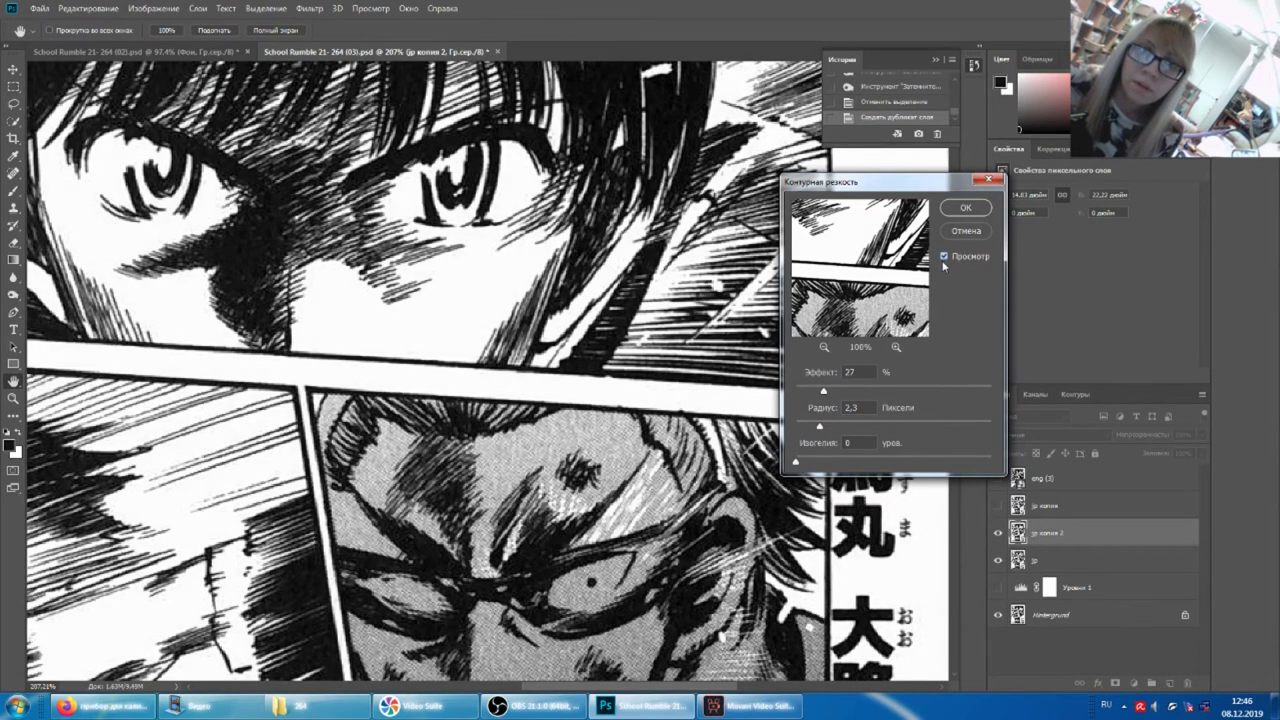
click(965, 207)
scroll(617, 287, down, 2)
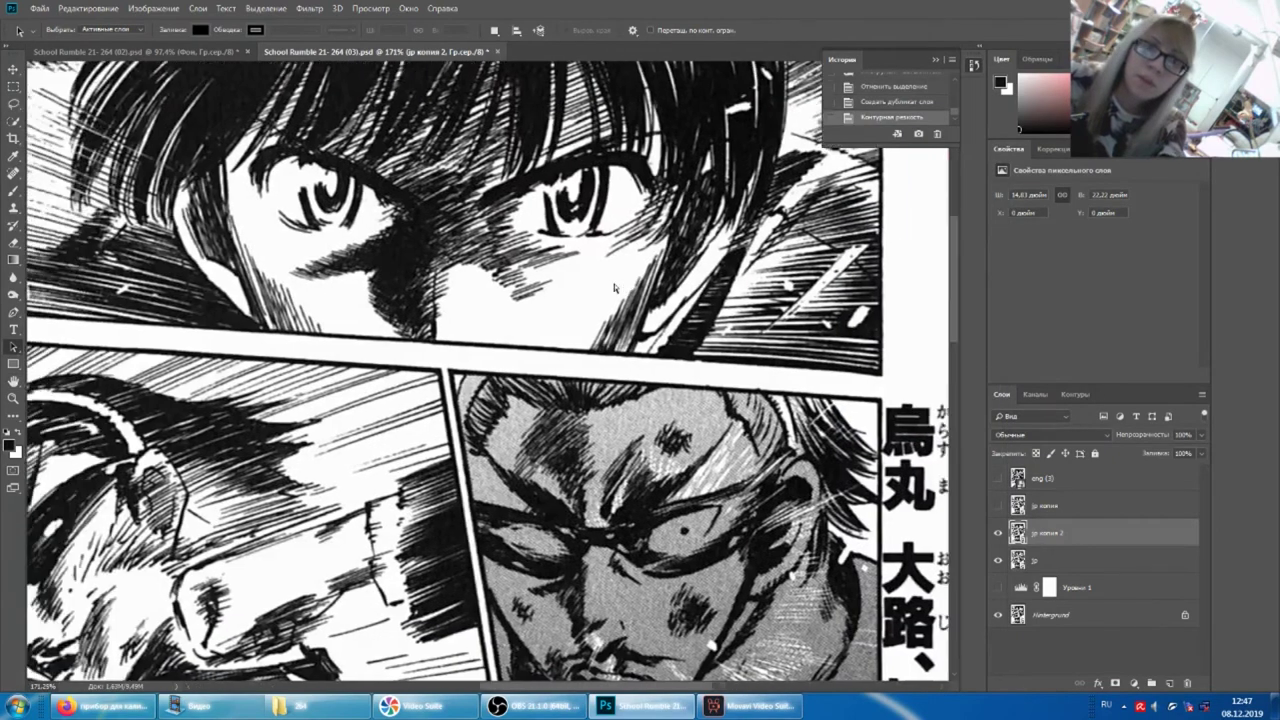
- Zoom in, toggle jp копия 2's visibility to compare, then open Select > Color Range
scroll(616, 286, up, 2)
scroll(616, 286, up, 2)
scroll(616, 286, up, 1)
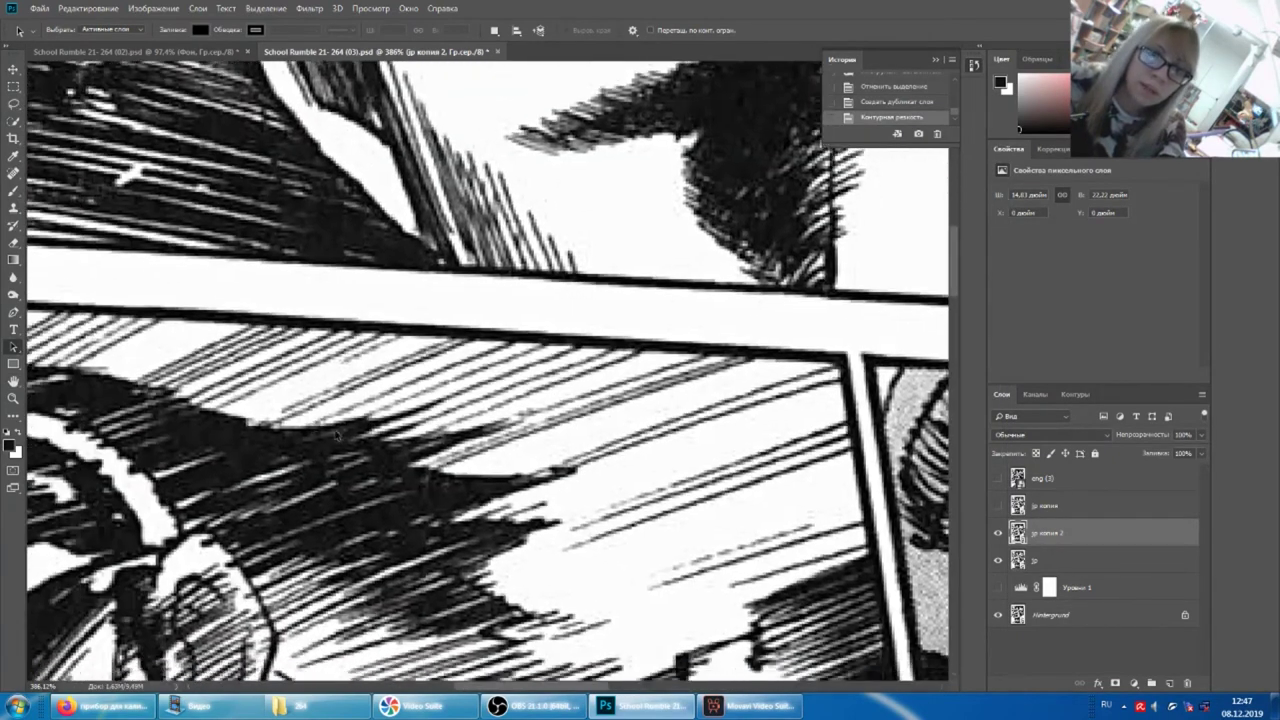
click(998, 534)
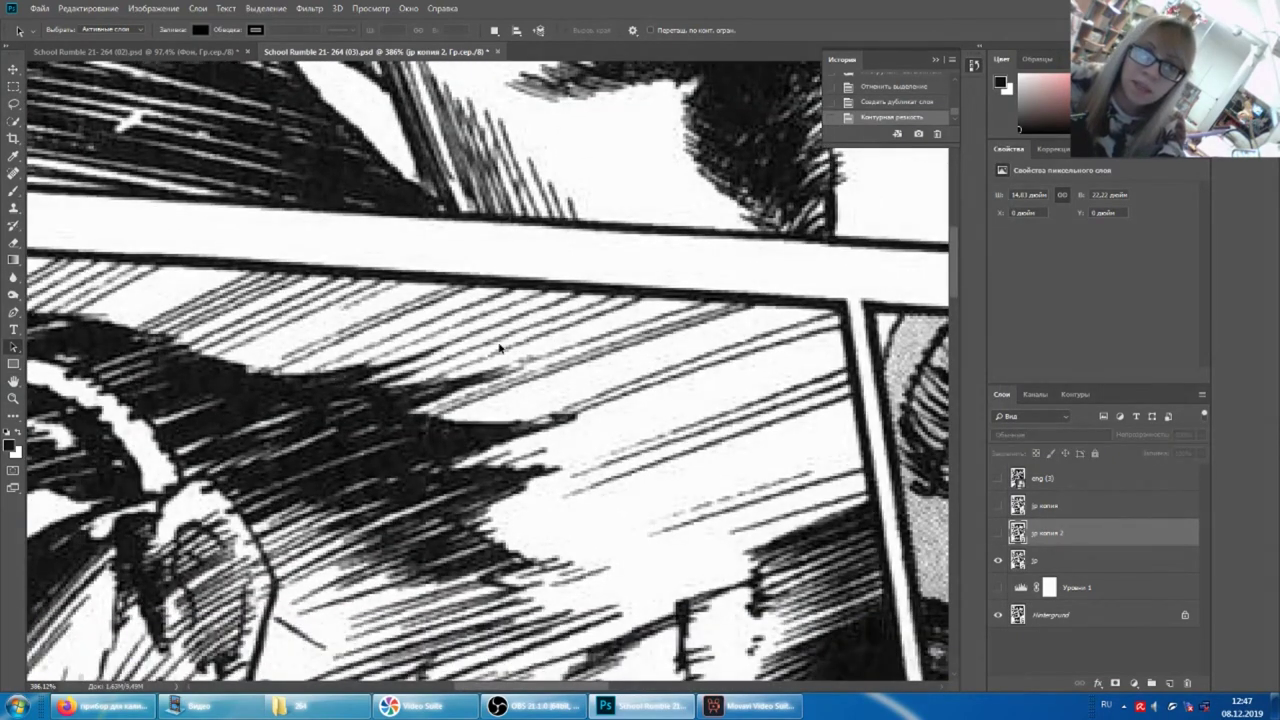
click(999, 532)
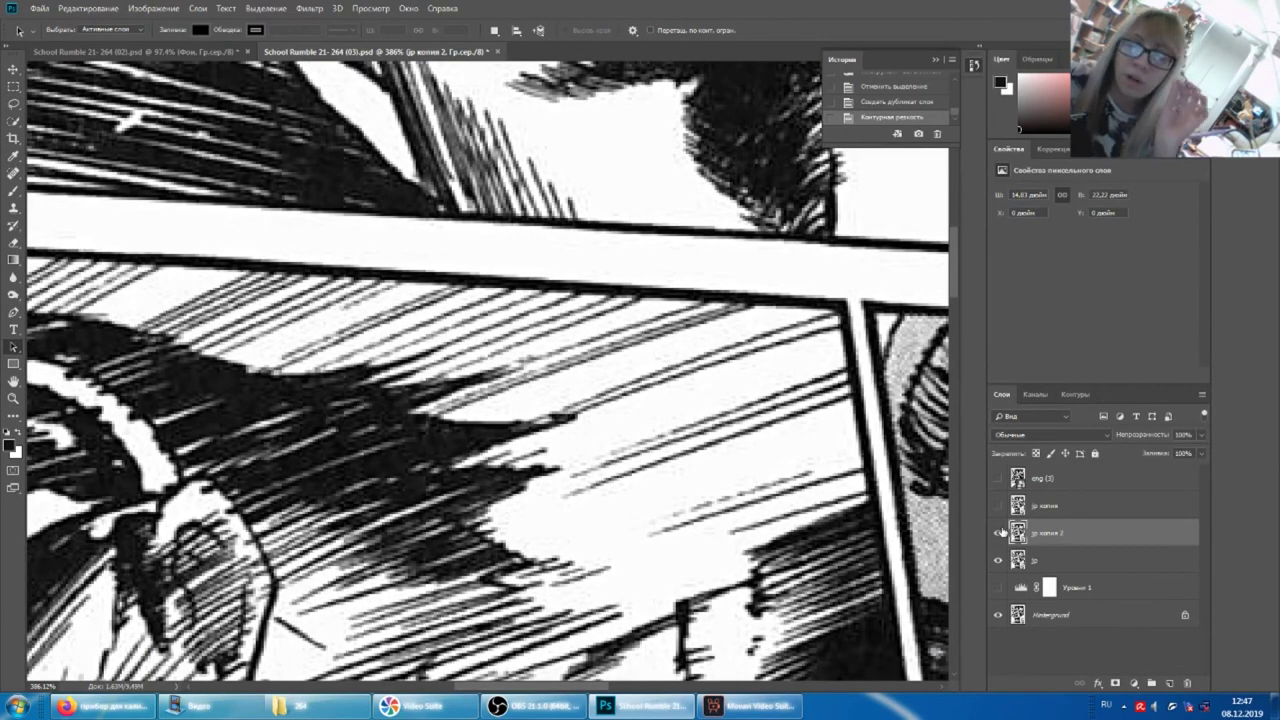
click(998, 532)
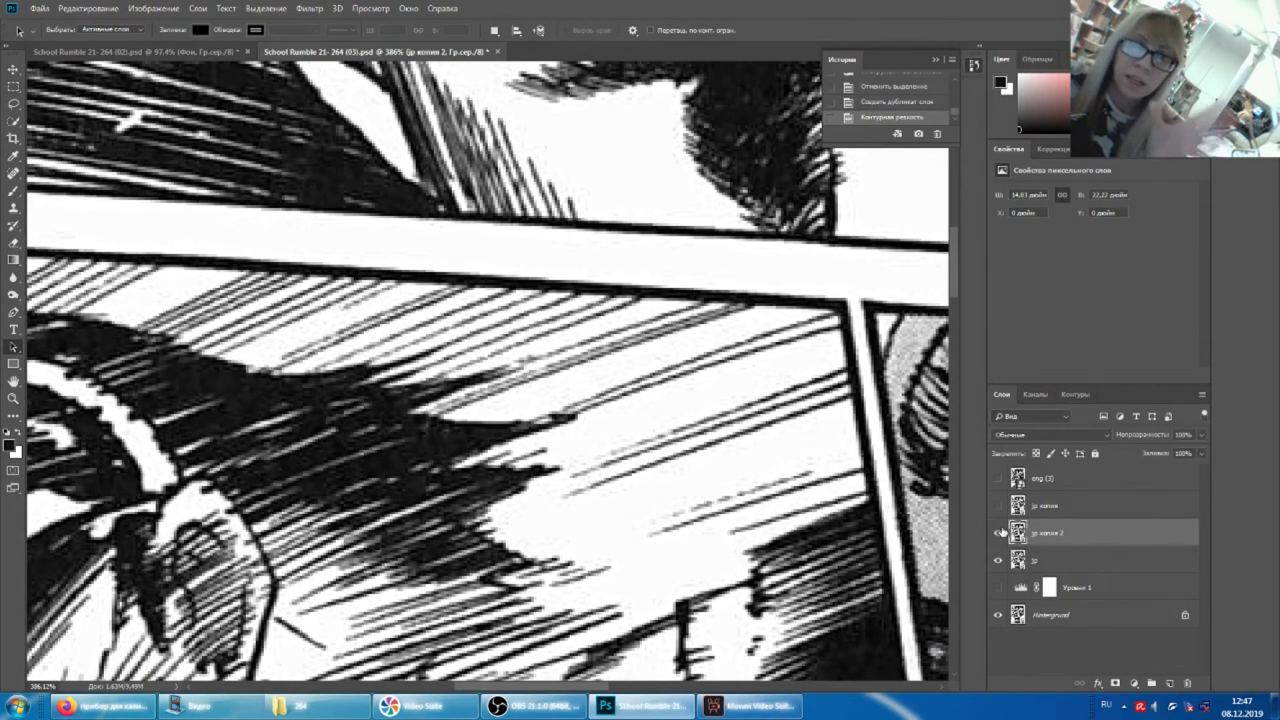
click(266, 8)
click(288, 129)
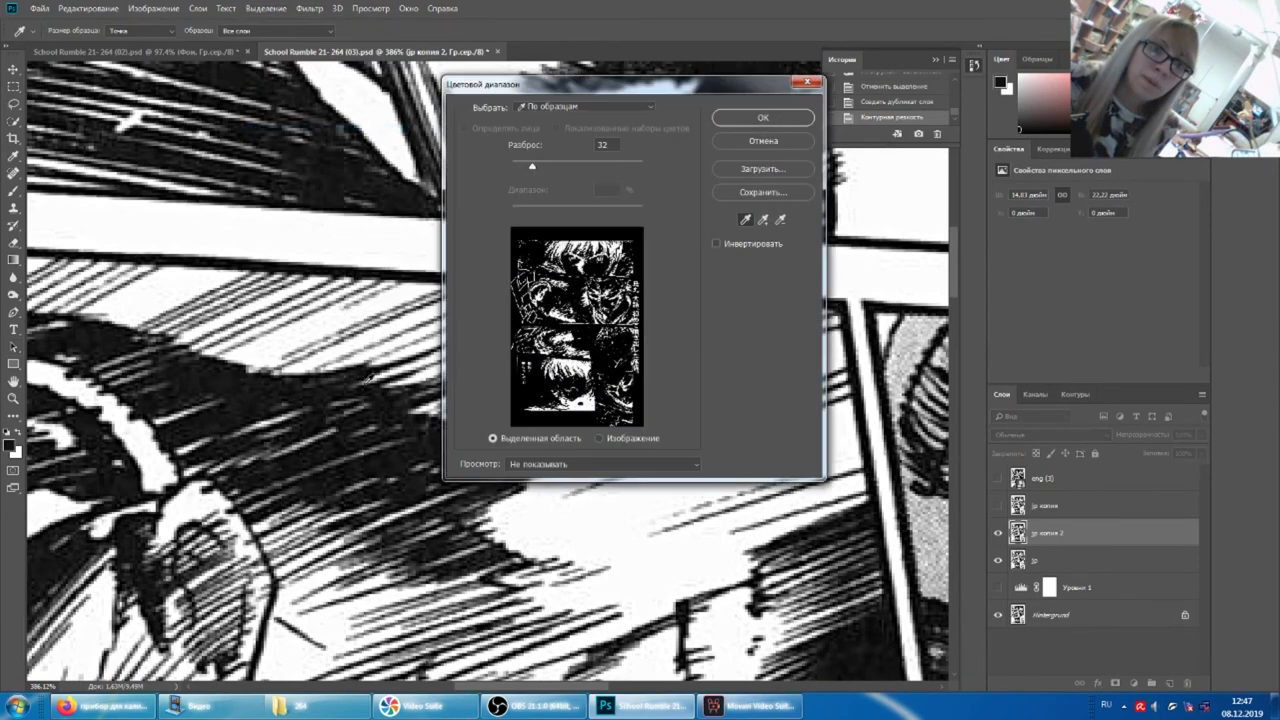
- Confirm the dark-tone Color Range selection, burn the hair strands with two strokes, and deselect
click(760, 118)
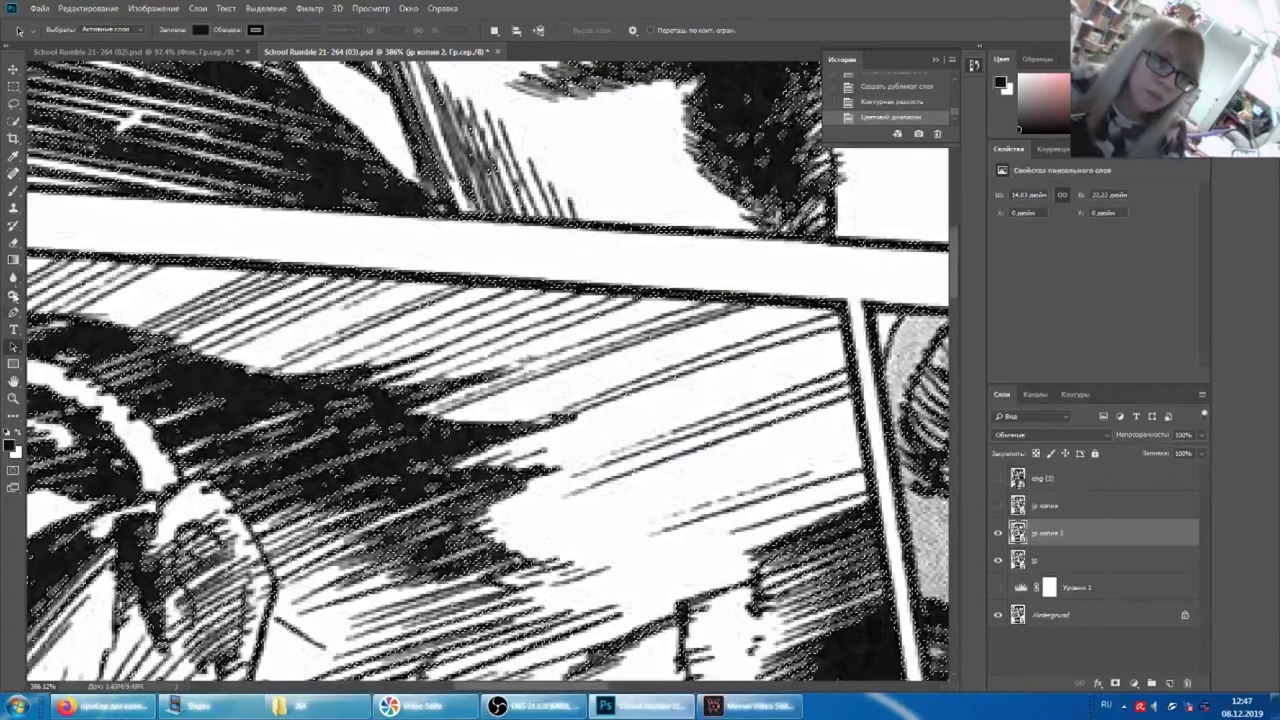
key(o)
drag(358, 472, 408, 478)
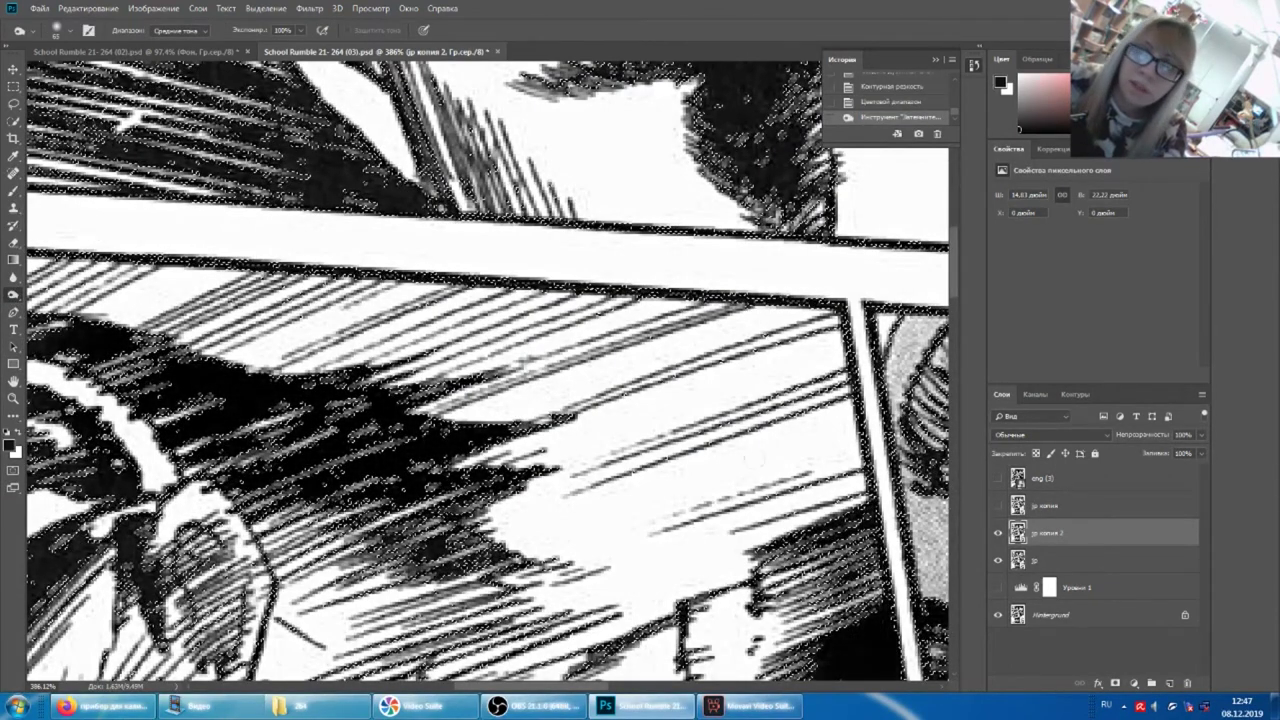
drag(100, 488, 430, 552)
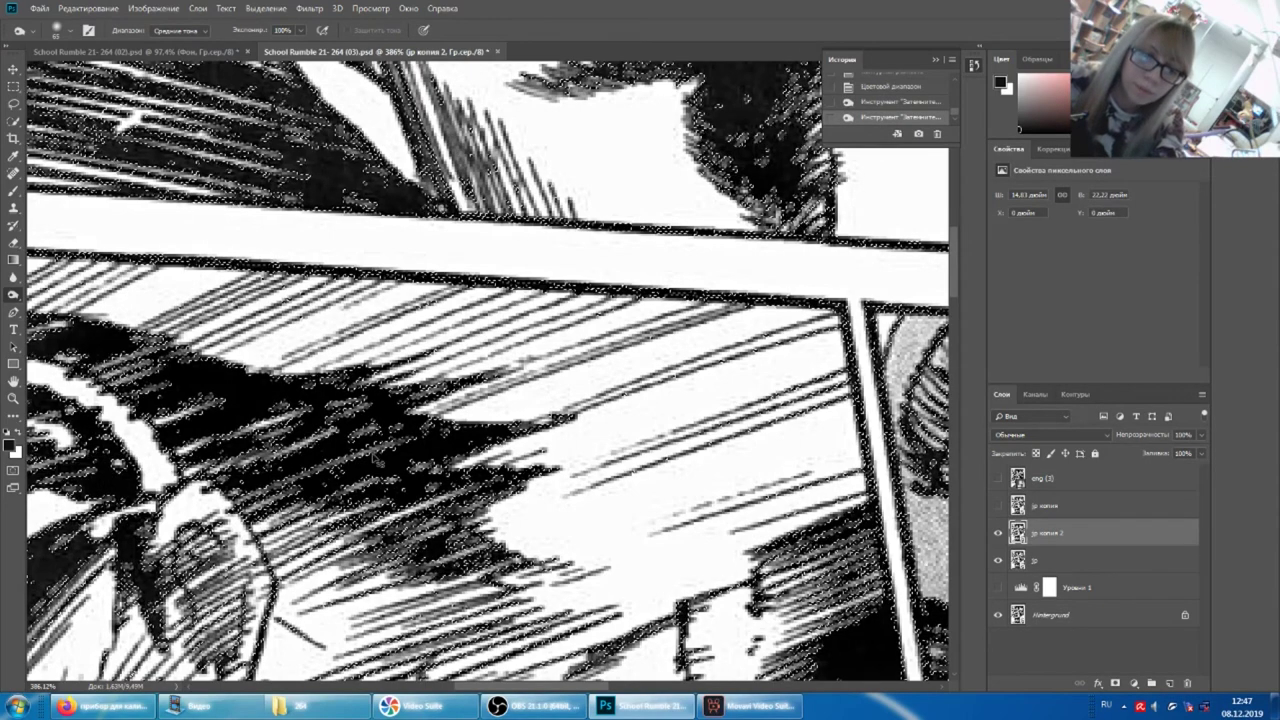
key(ctrl+d)
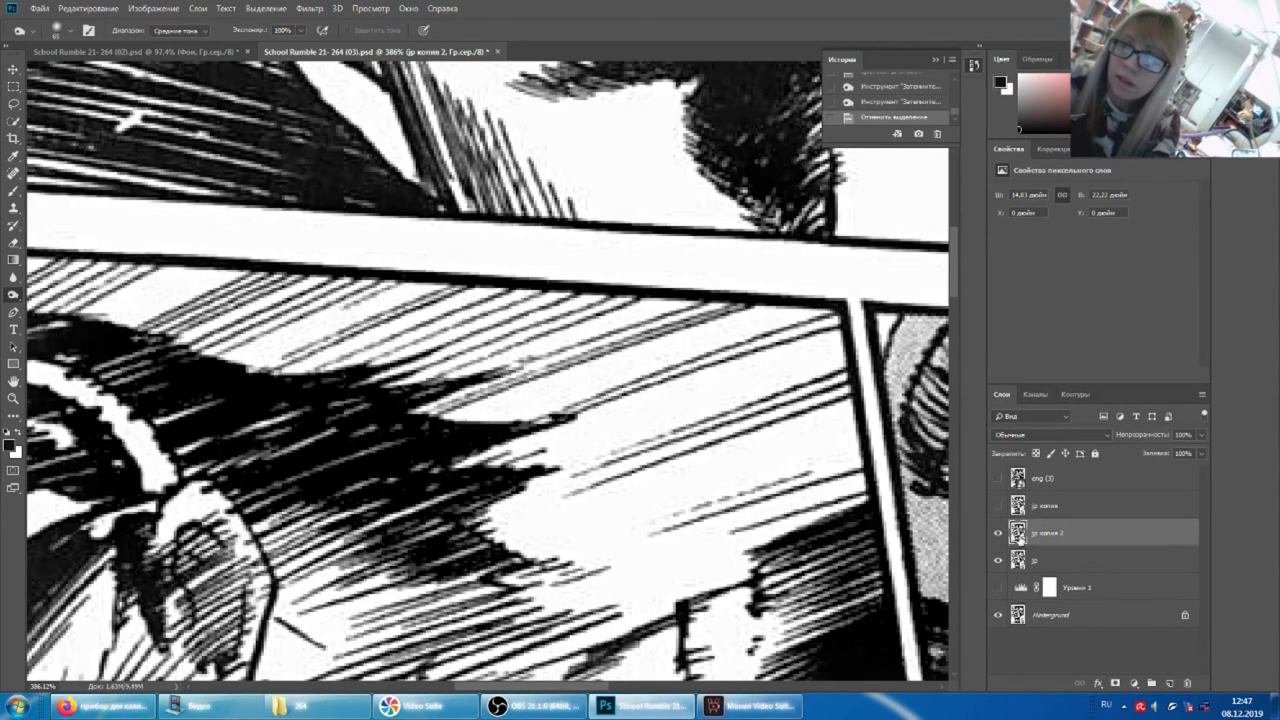
click(998, 536)
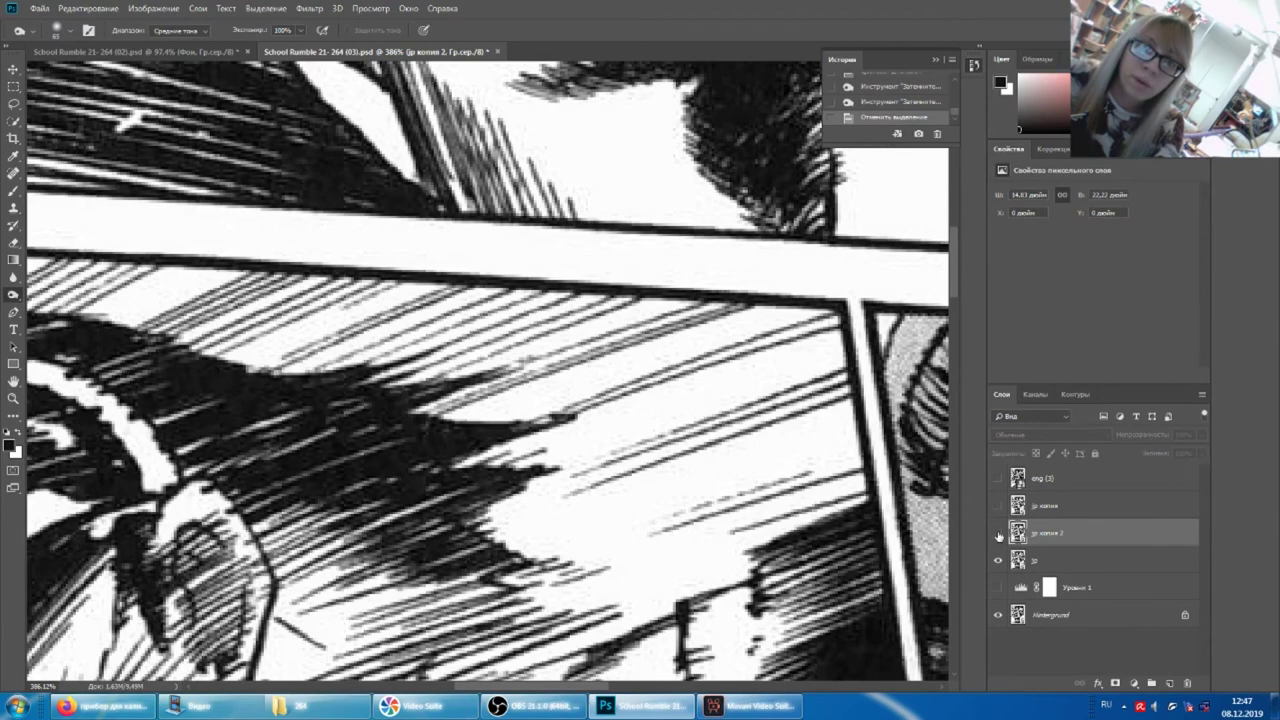
- Toggle jp копия 2 on and off against the original, leaving it hidden
click(998, 536)
click(998, 536)
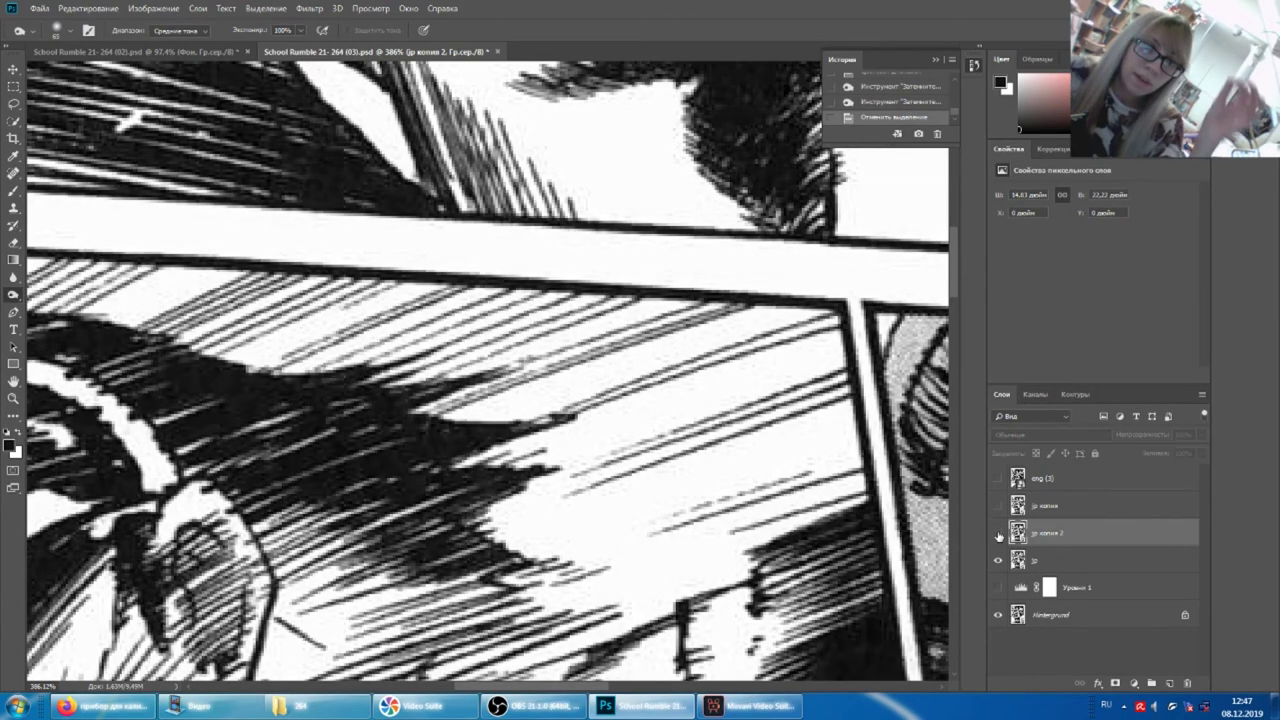
click(998, 536)
click(998, 536)
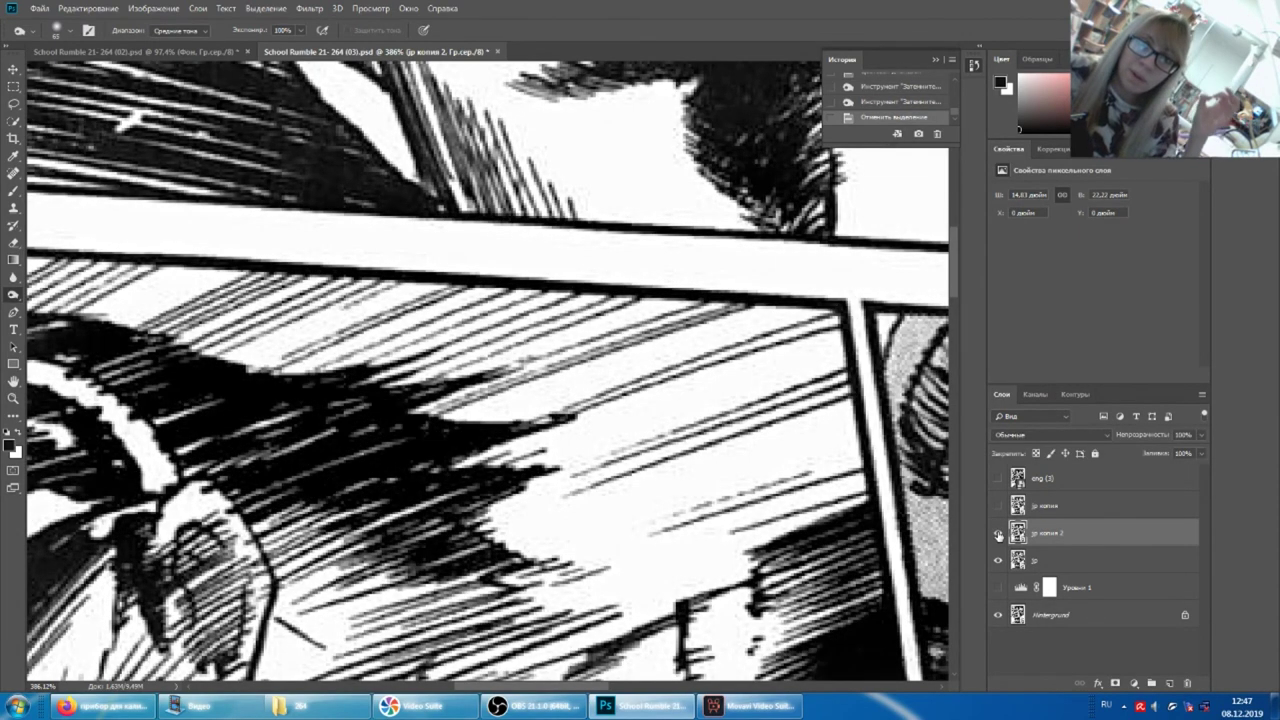
click(998, 536)
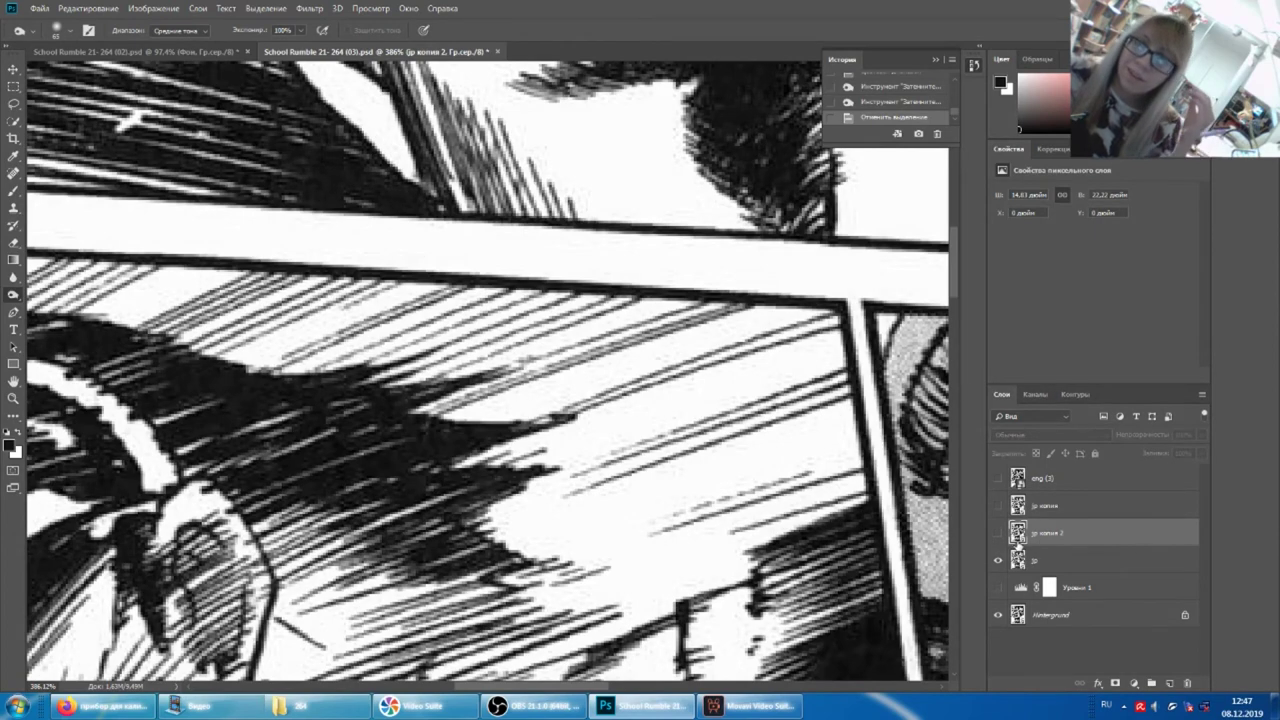
click(998, 536)
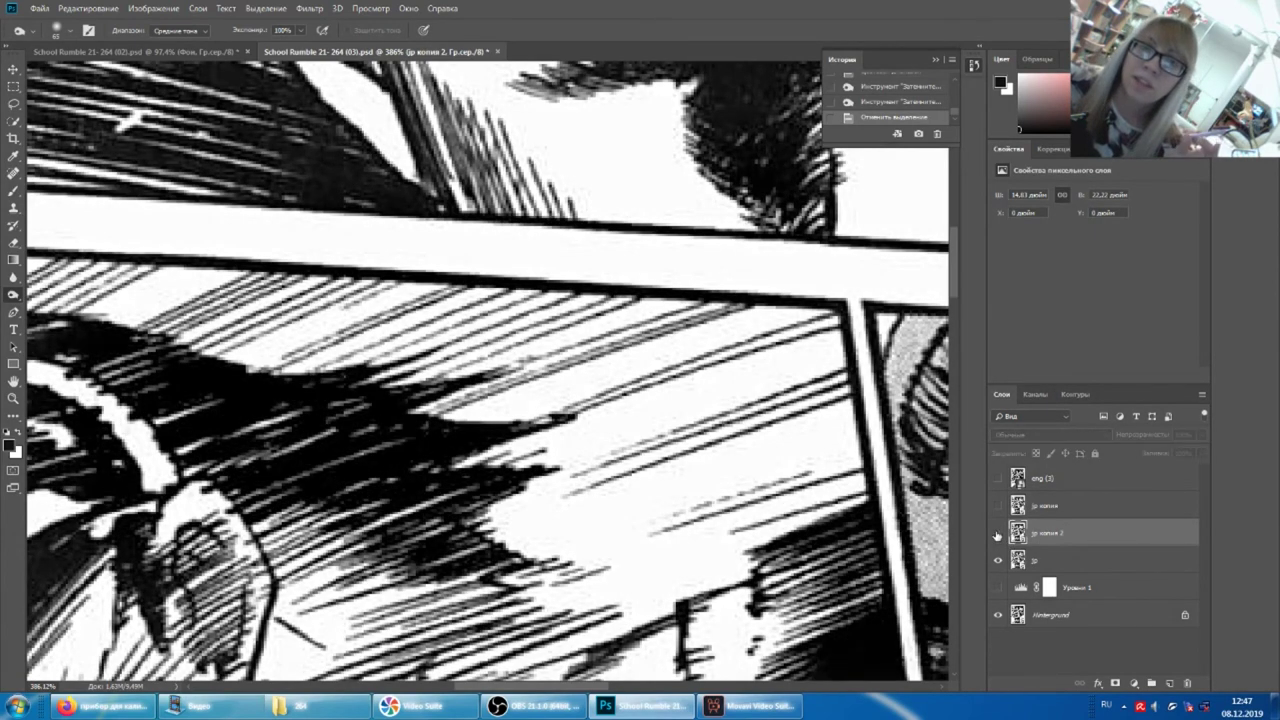
click(998, 536)
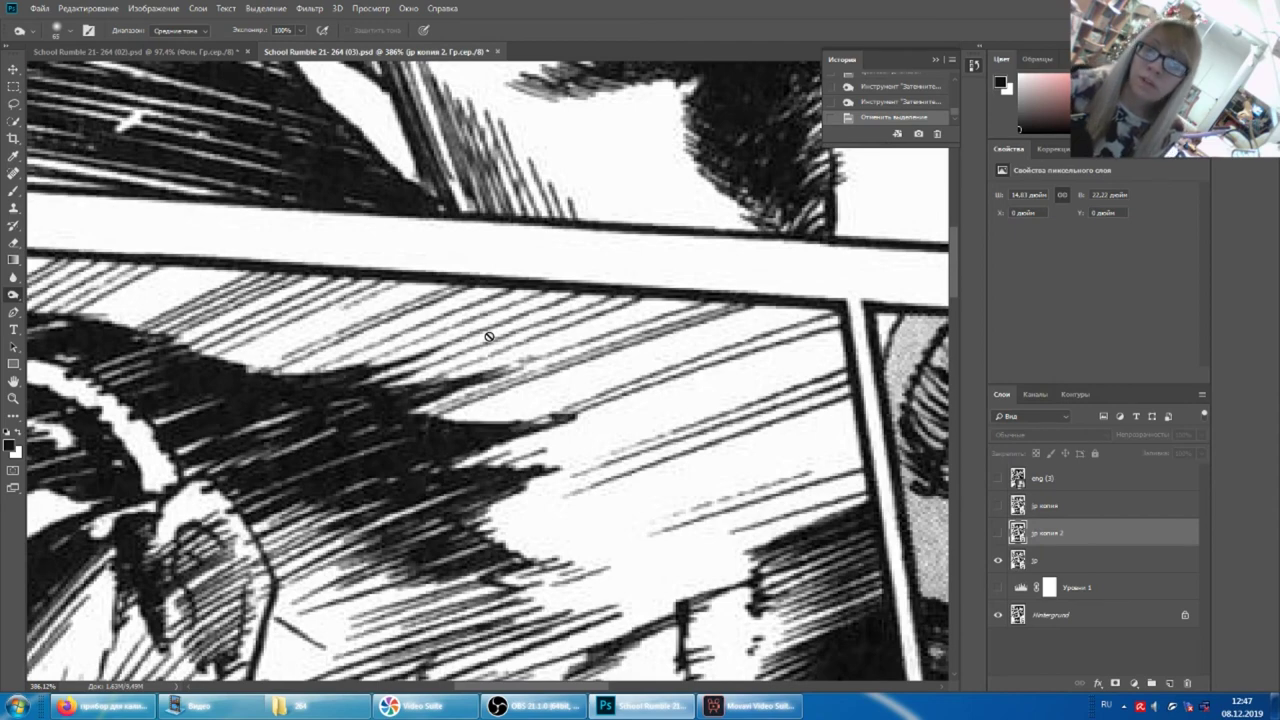
- Bring the OBS Studio window to the front from the taskbar
click(537, 706)
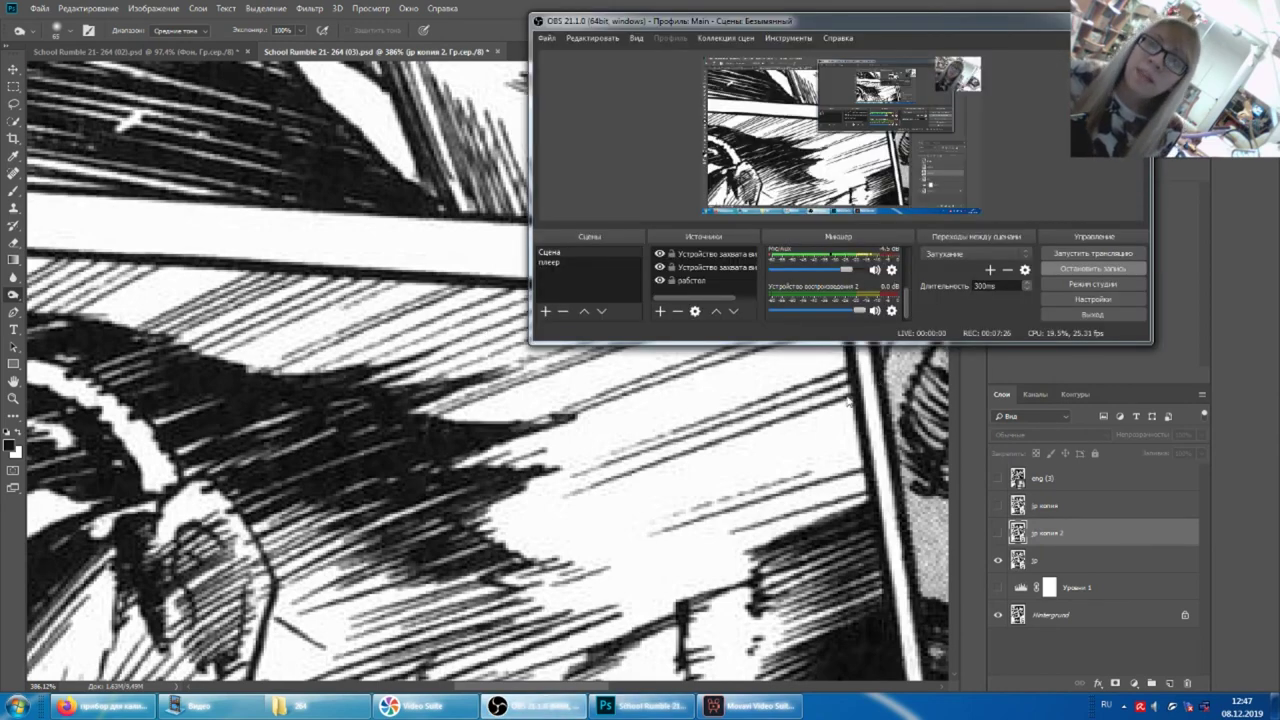